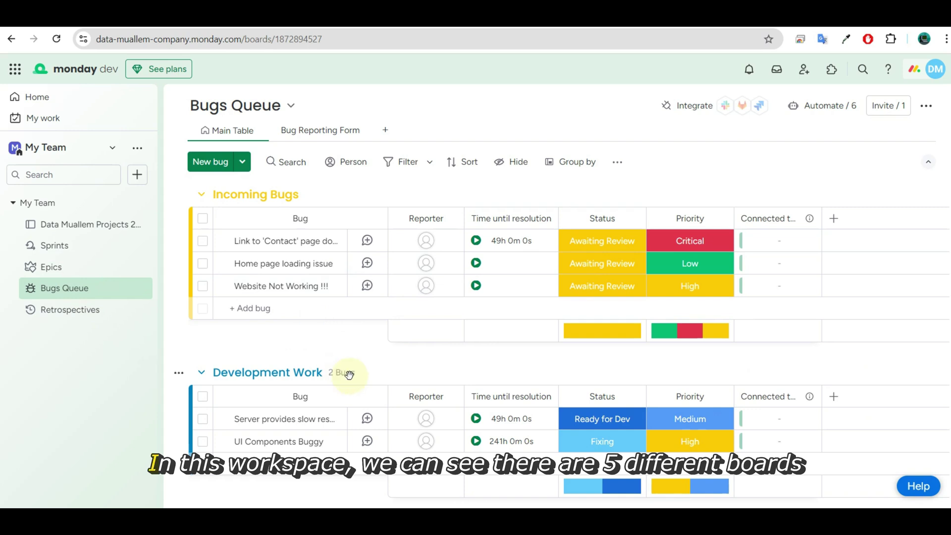
Step: Look through the Retrospectives board and all task columns of the Data Muallem Projects 2024 board
left_click(79, 310)
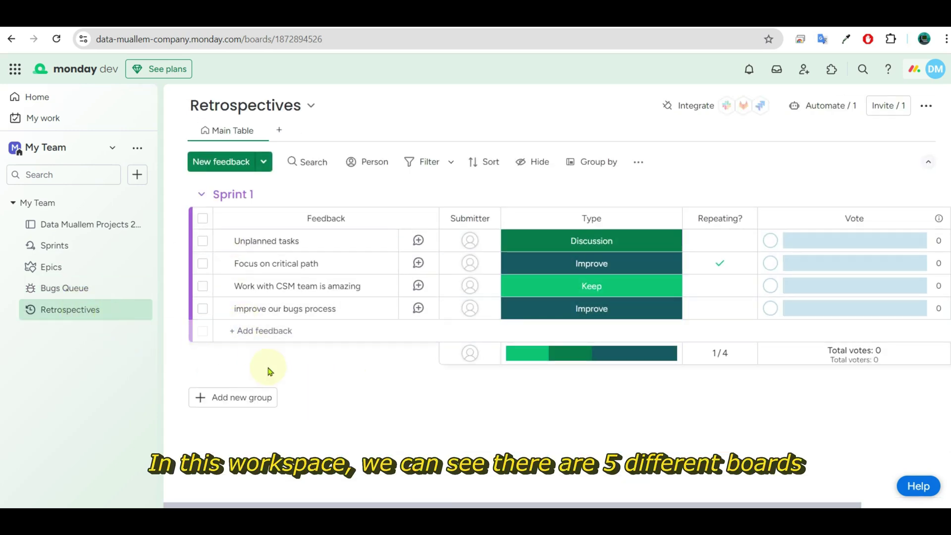
left_click(94, 225)
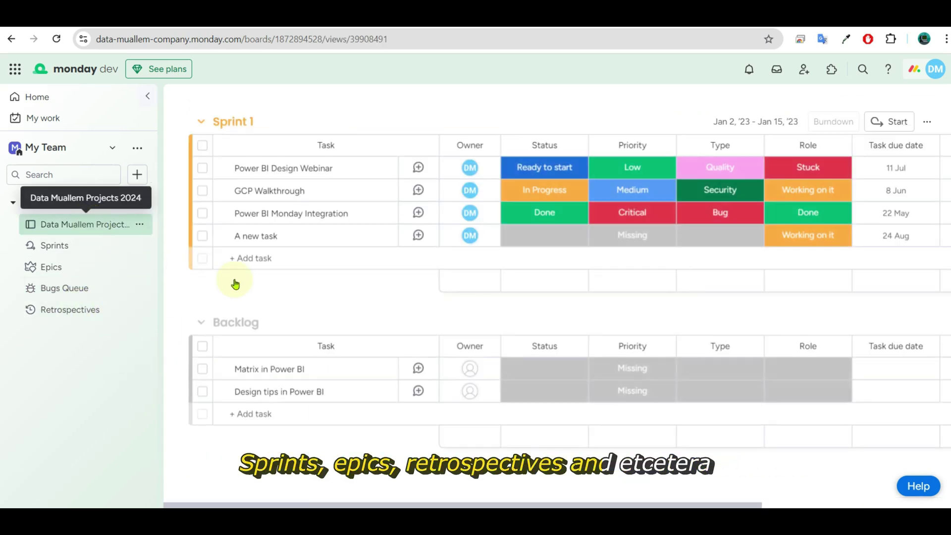
left_click_drag(295, 504, 542, 501)
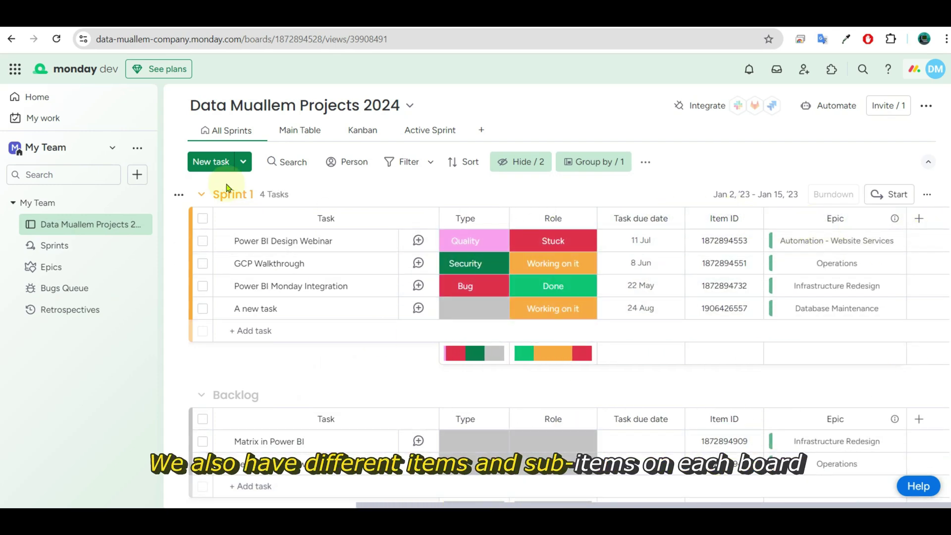
left_click_drag(498, 506, 282, 502)
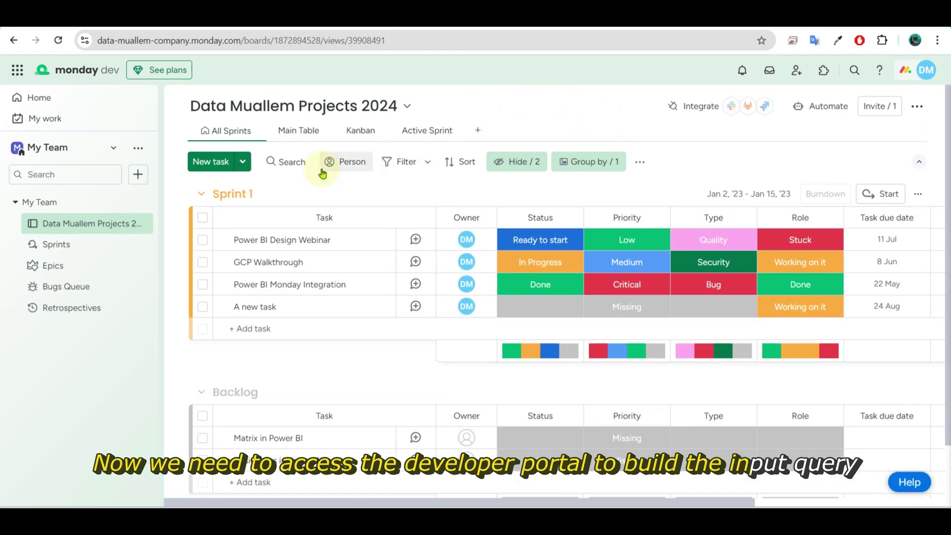
Step: Go to the account's Developer Center and open the API playground
left_click(923, 74)
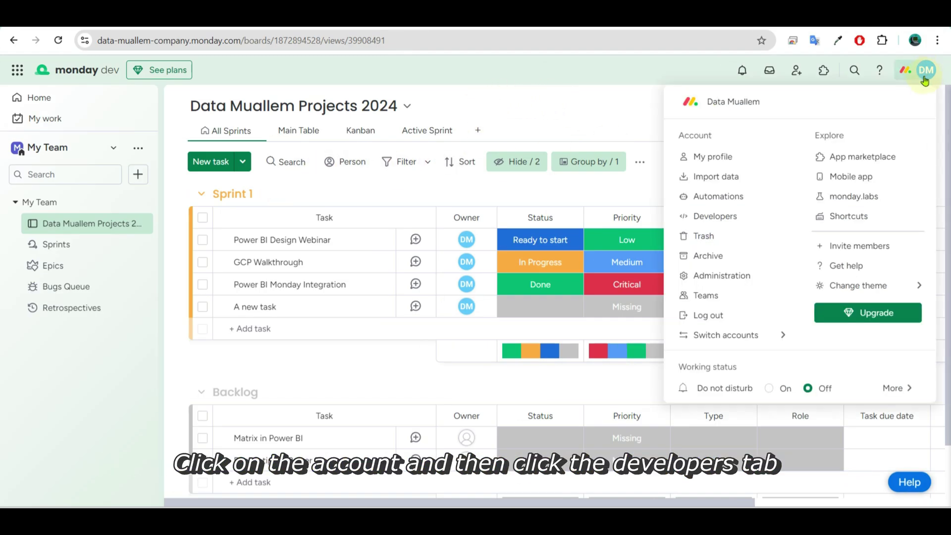
left_click(709, 218)
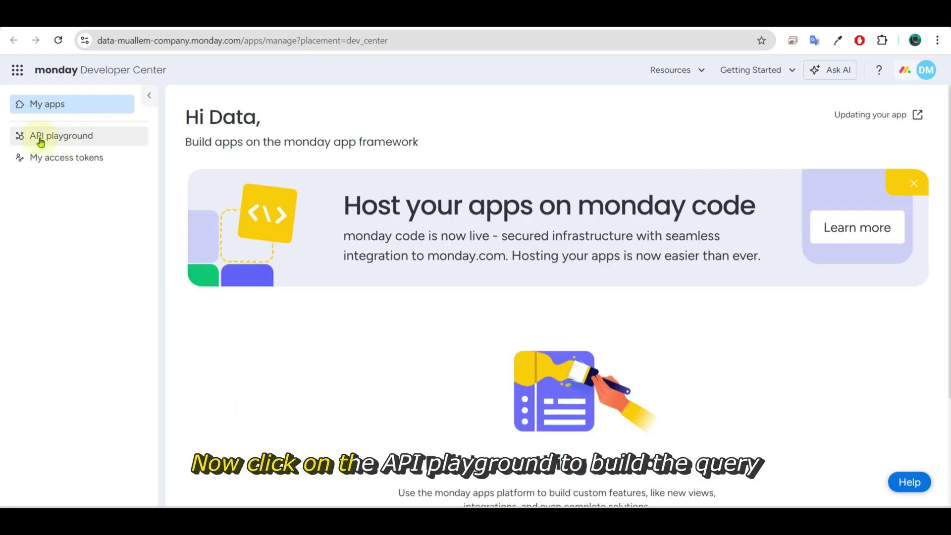
left_click(72, 141)
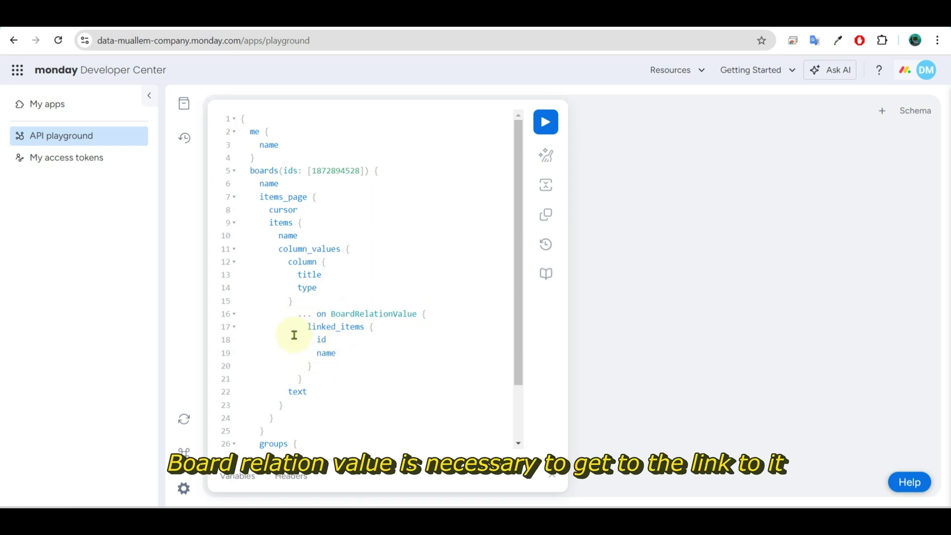
Step: Look over the boards query, re-fetch the GraphQL schema and prettify the query
scroll(307, 408, "down", 2)
scroll(317, 394, "up", 2)
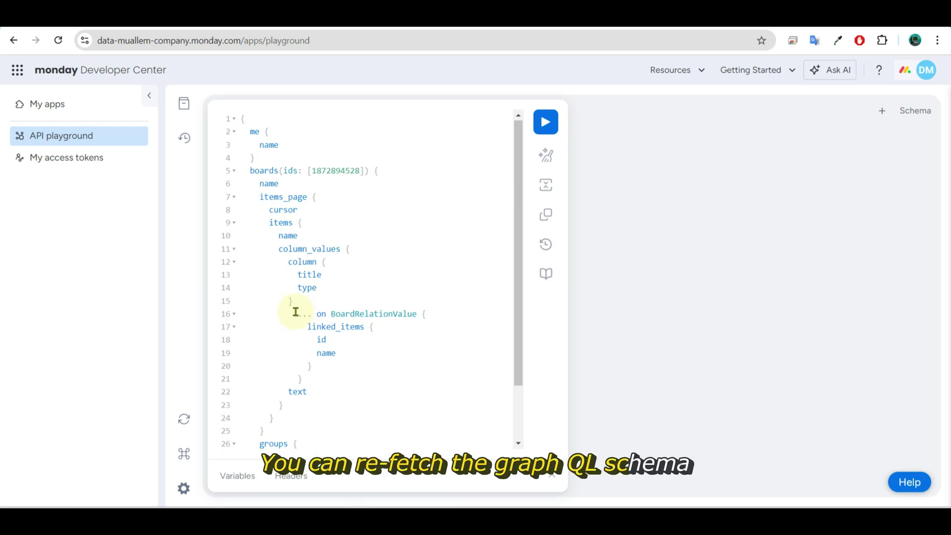
left_click(183, 423)
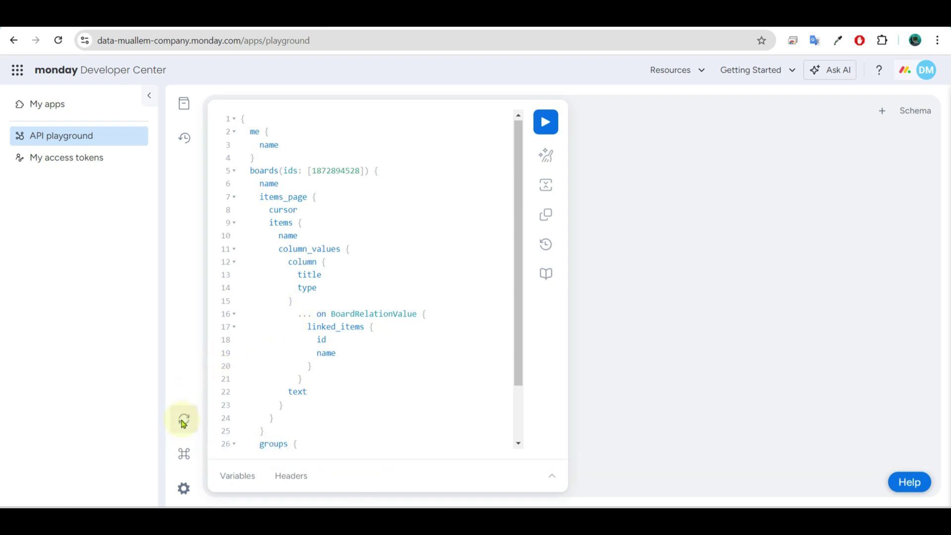
scroll(434, 335, "down", 1)
scroll(430, 329, "up", 1)
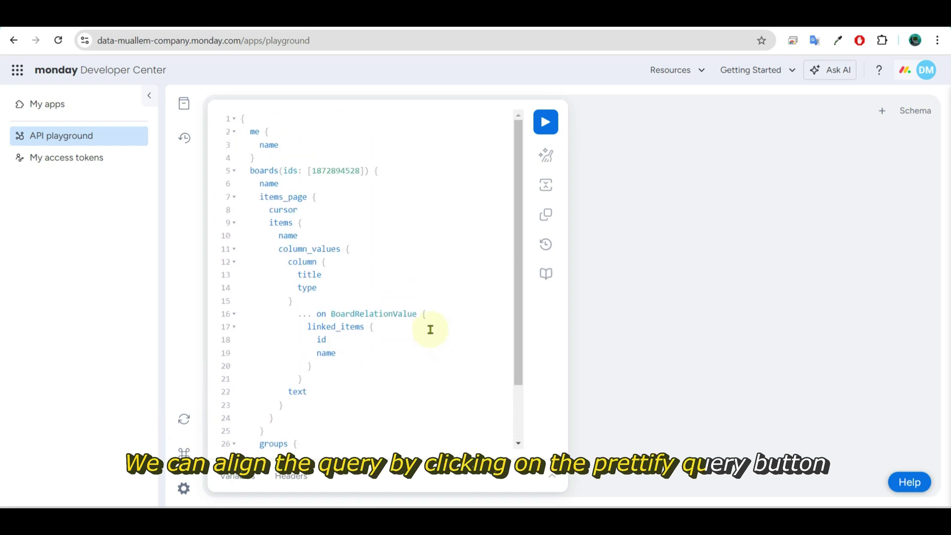
left_click(549, 165)
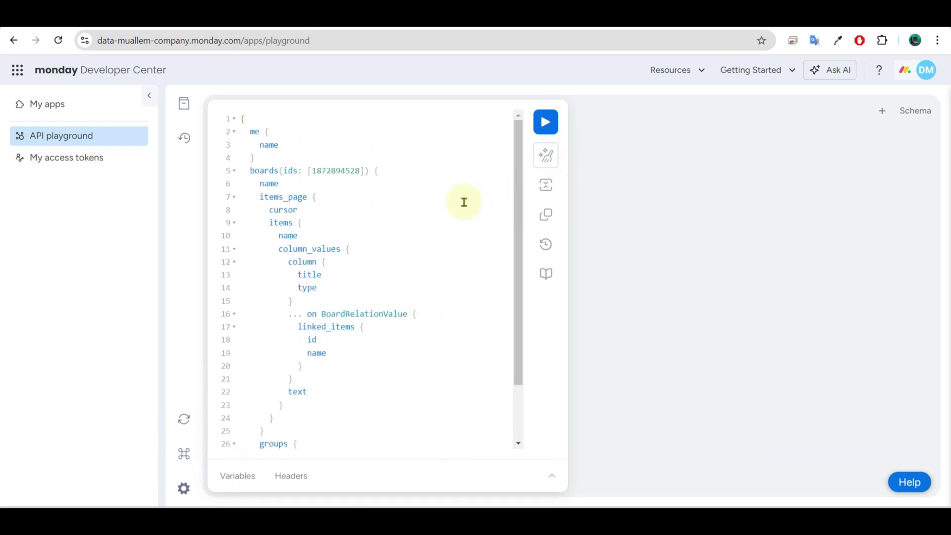
Step: Run the boards query and review the returned column values of the Power BI Design Webinar item down to its Epic column
left_click(547, 123)
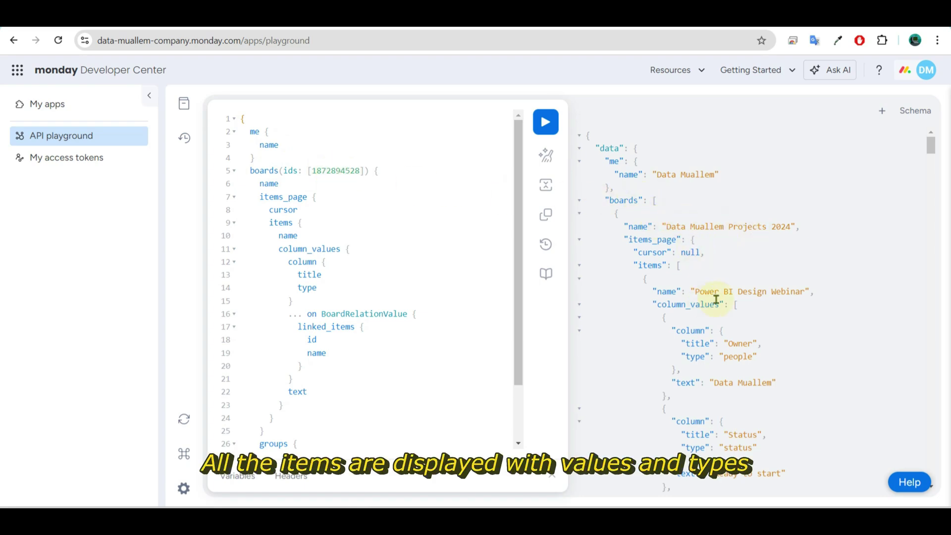
scroll(735, 303, "down", 4)
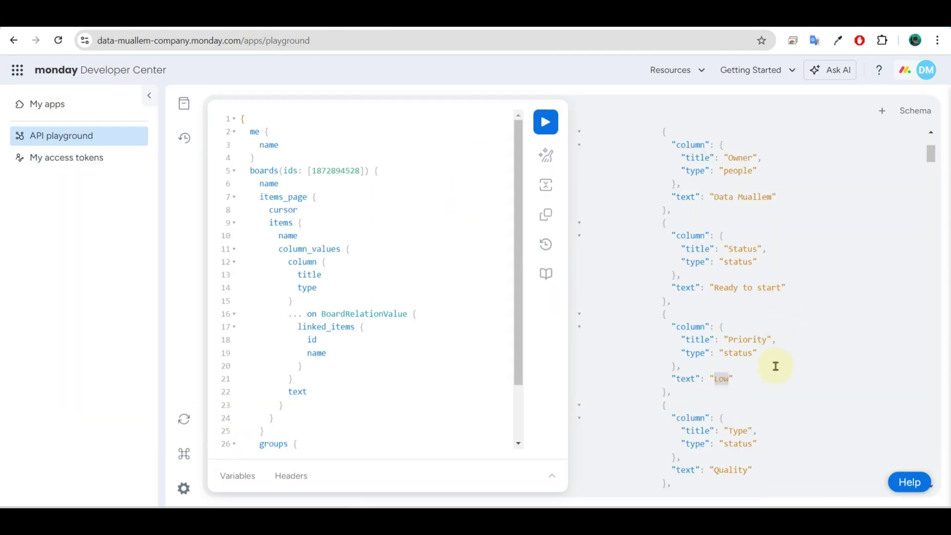
scroll(763, 365, "down", 3)
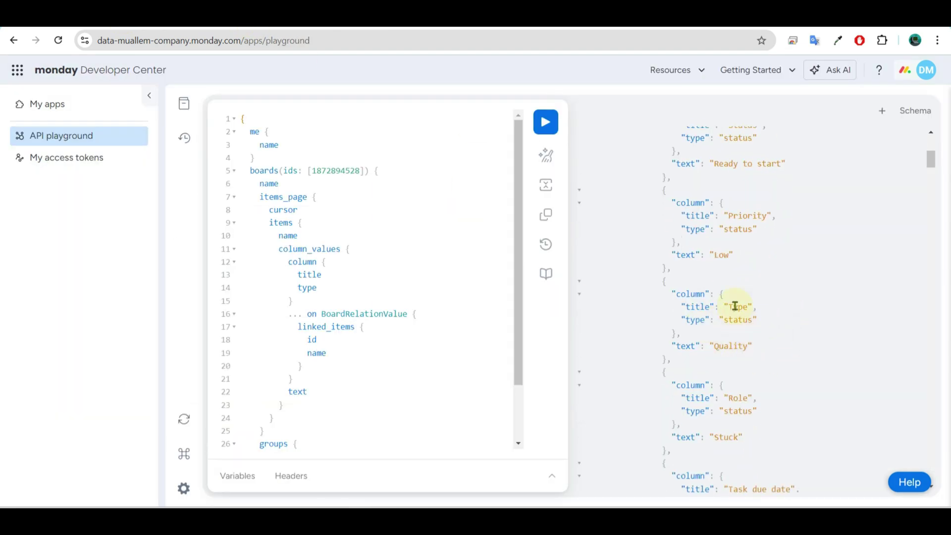
scroll(735, 306, "down", 12)
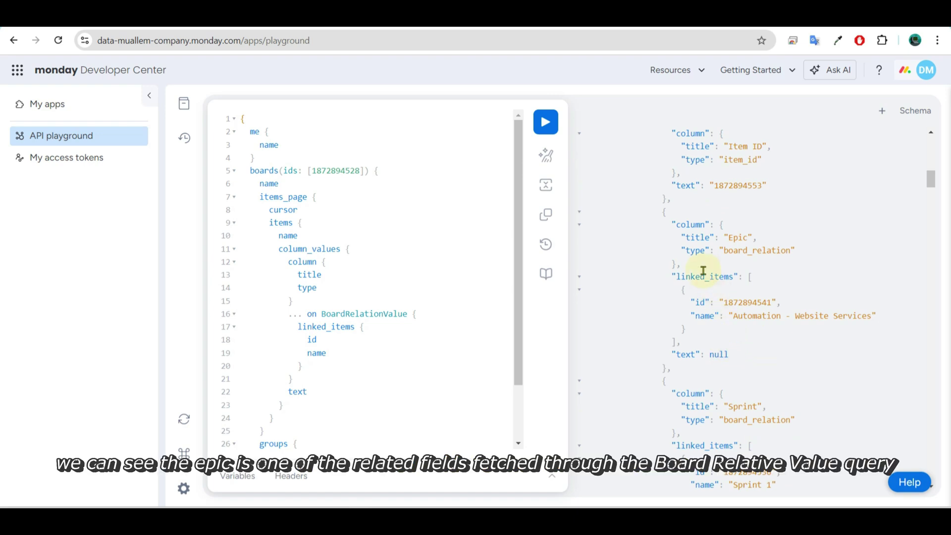
Step: Compare the ID of the Epic column's linked item in the response with the item IDs on the Epics board
left_click_drag(712, 241, 802, 253)
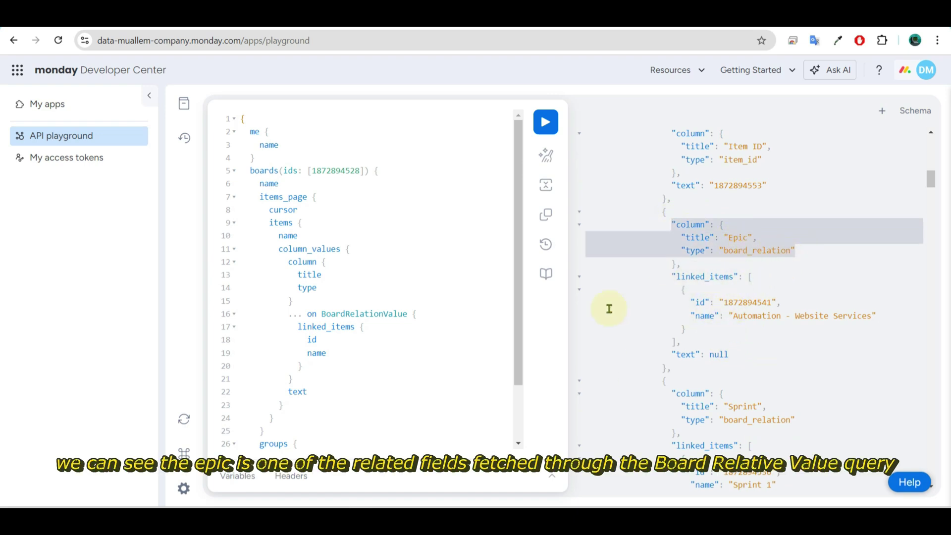
left_click_drag(691, 315, 868, 314)
double_click(729, 302)
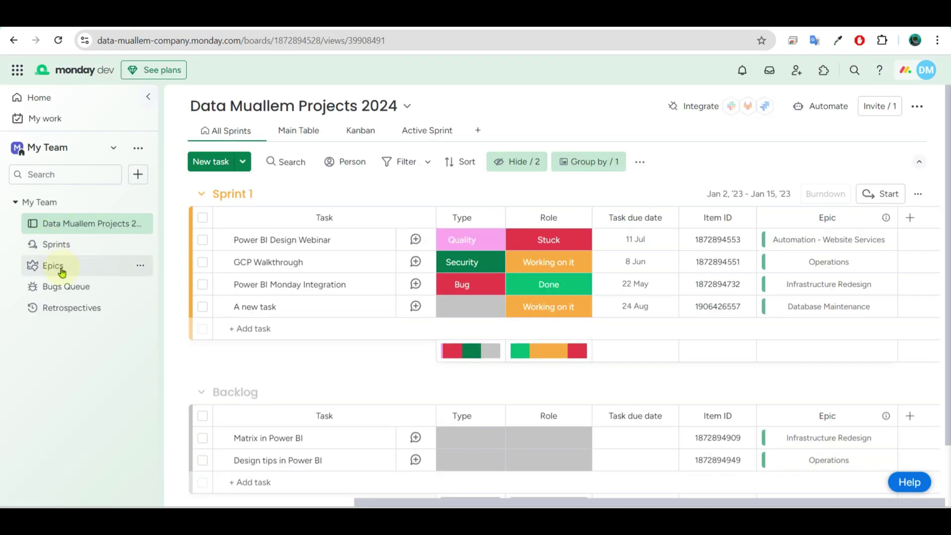
left_click(60, 268)
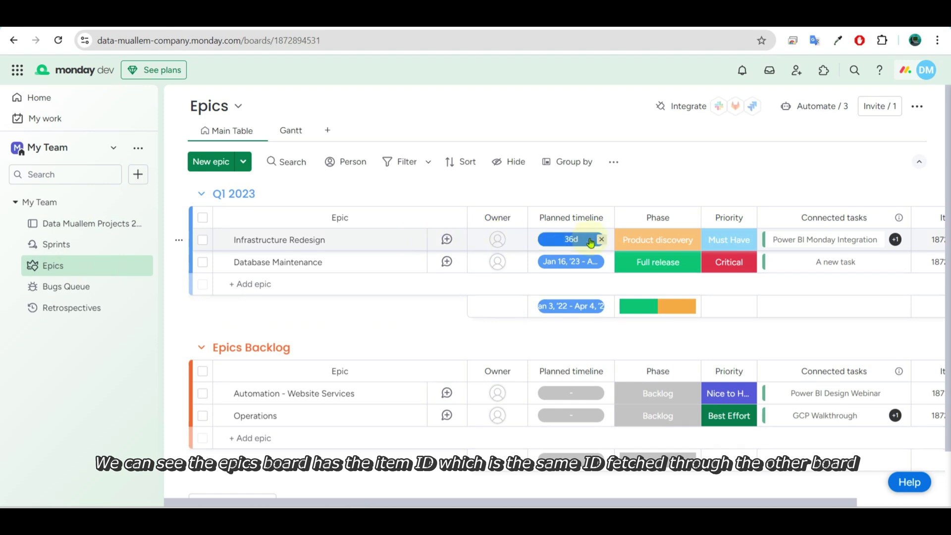
left_click_drag(722, 502, 810, 503)
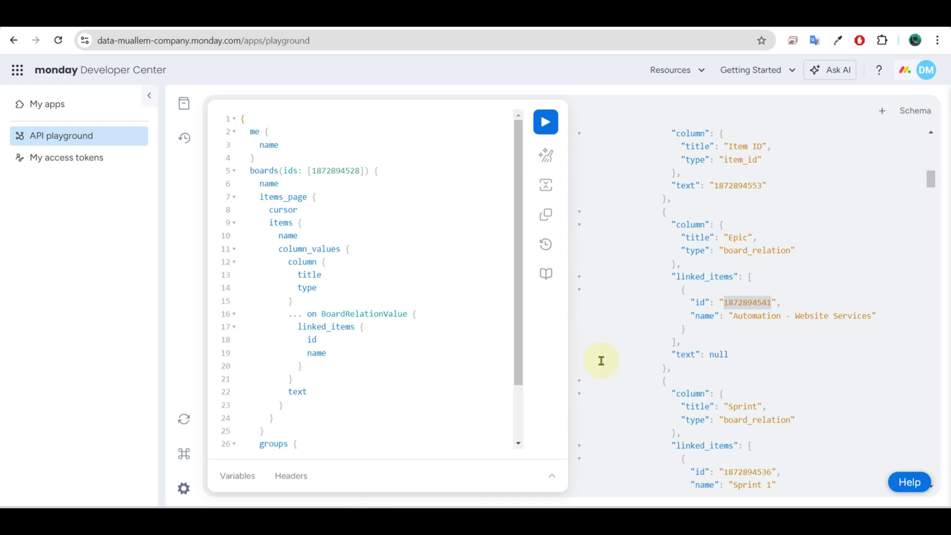
Step: Remove the BoardRelationValue fragment with its linked_items fields from the API playground query, keeping a copy, and rerun the query
left_click_drag(311, 324, 336, 380)
key("ctrl+c")
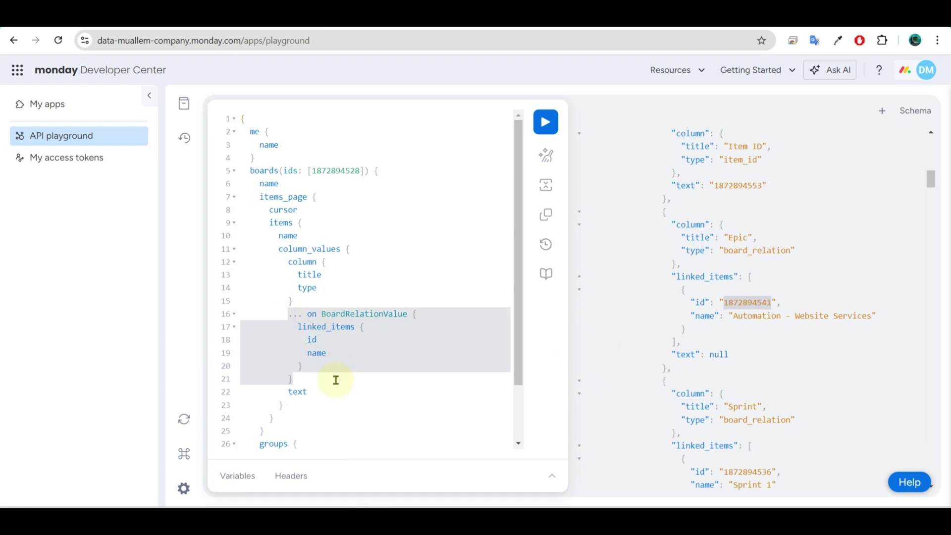
key("BackSpace")
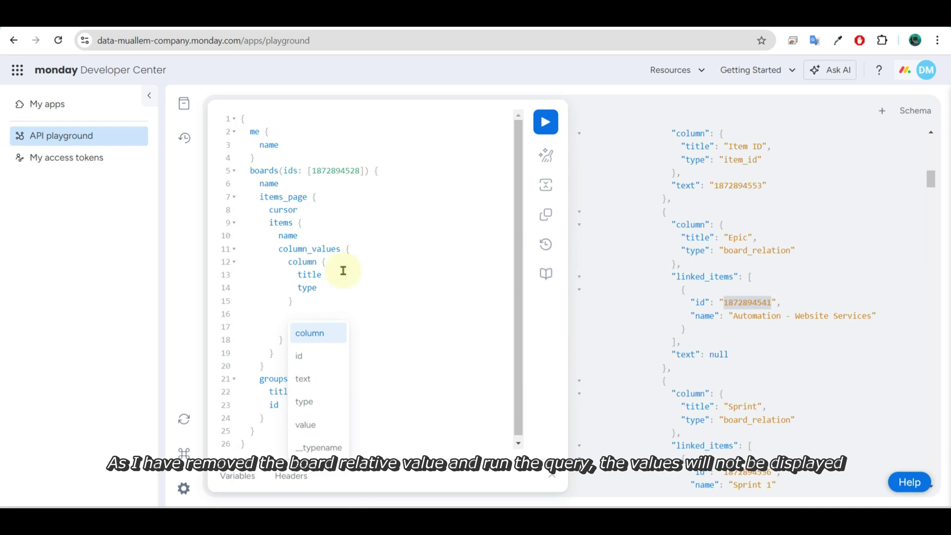
left_click(338, 291)
left_click(548, 125)
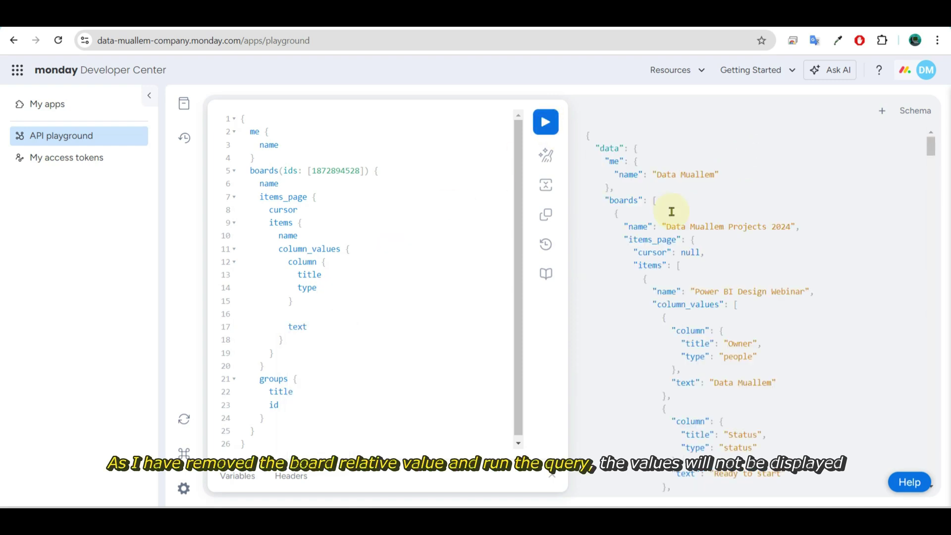
Step: Check the text value of the first item's Epic column in the new response
scroll(793, 308, "down", 9)
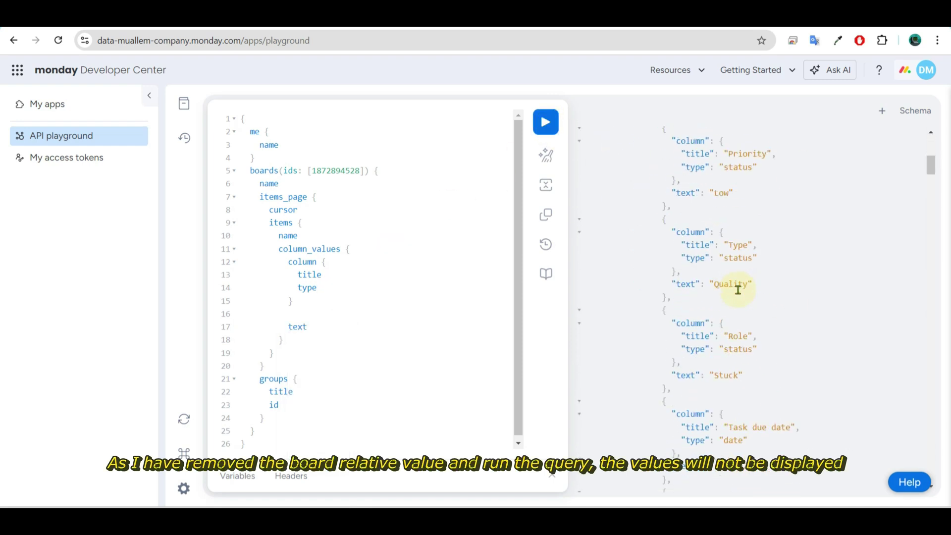
scroll(738, 290, "down", 3)
left_click(732, 295)
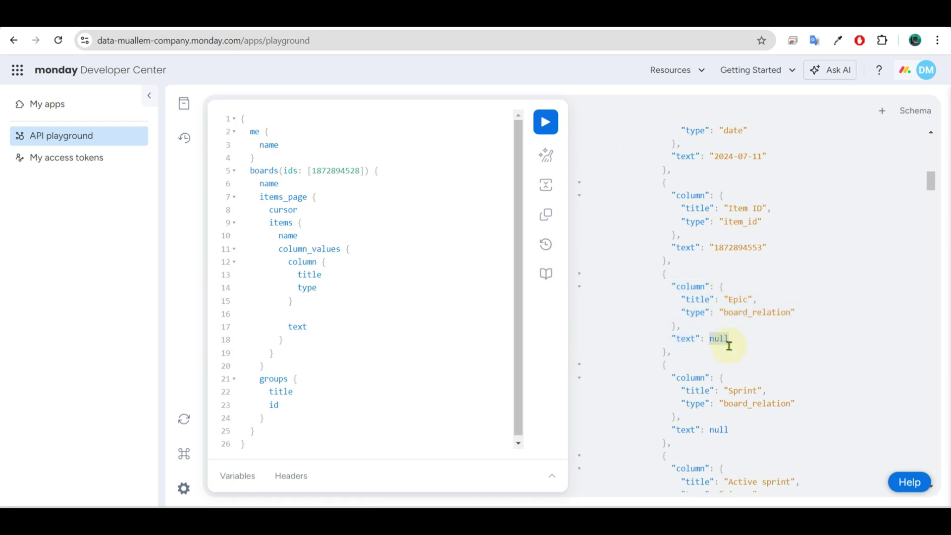
Step: Put the BoardRelationValue fragment back into the query above the text field and run it again
key("ctrl+v")
left_click(546, 122)
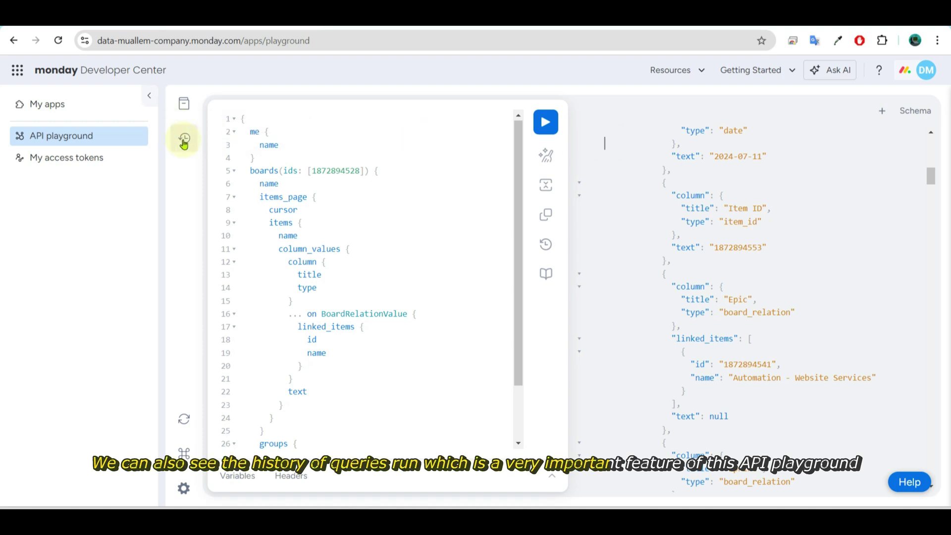
Step: Browse the history of previously run queries from newest to oldest, and close it again
left_click(185, 141)
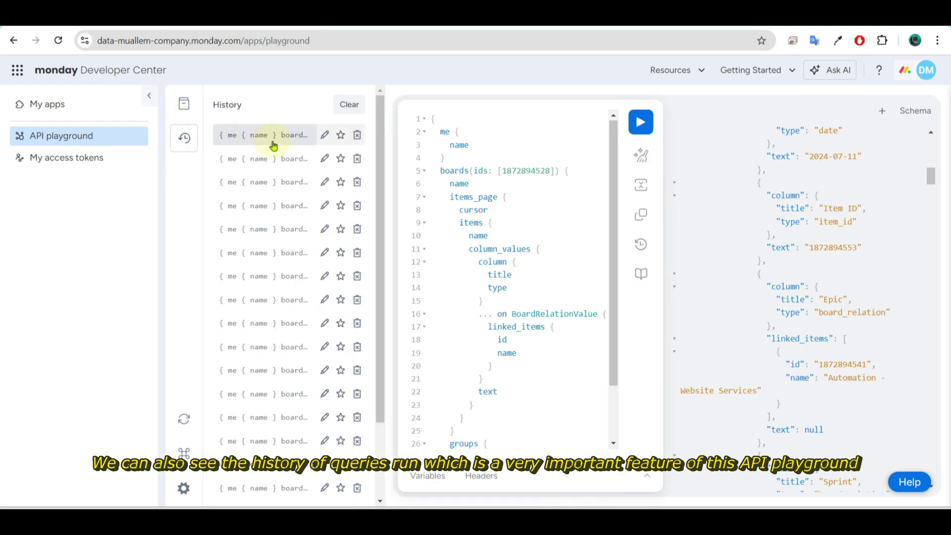
scroll(281, 297, "down", 1)
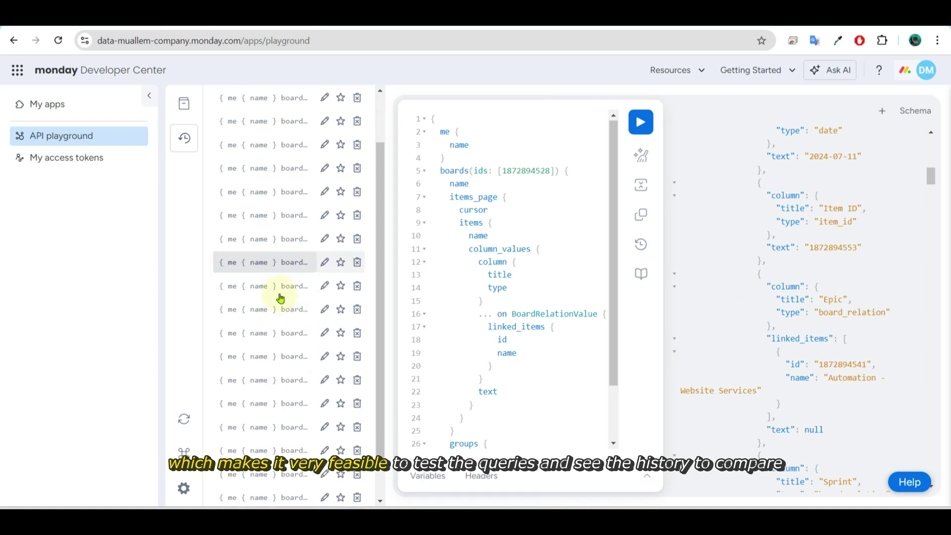
scroll(281, 297, "down", 1)
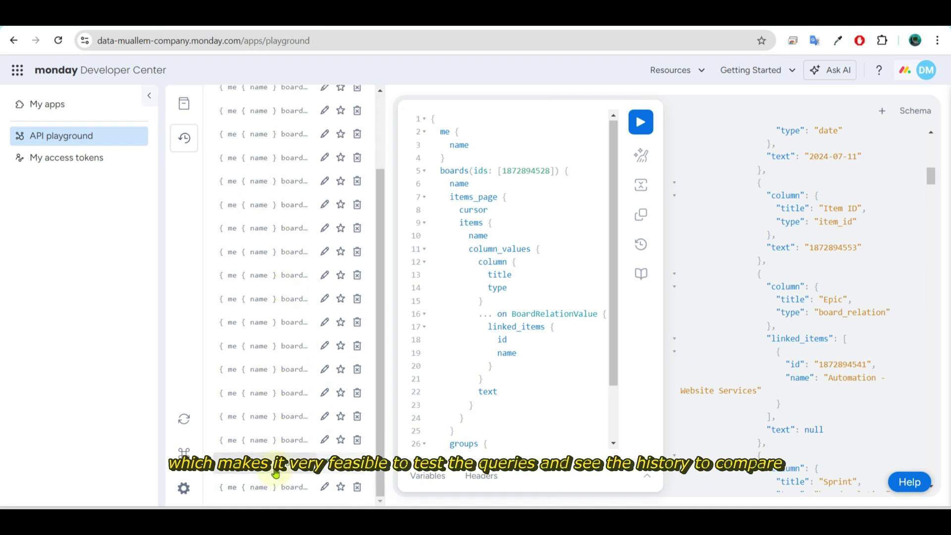
scroll(275, 374, "up", 2)
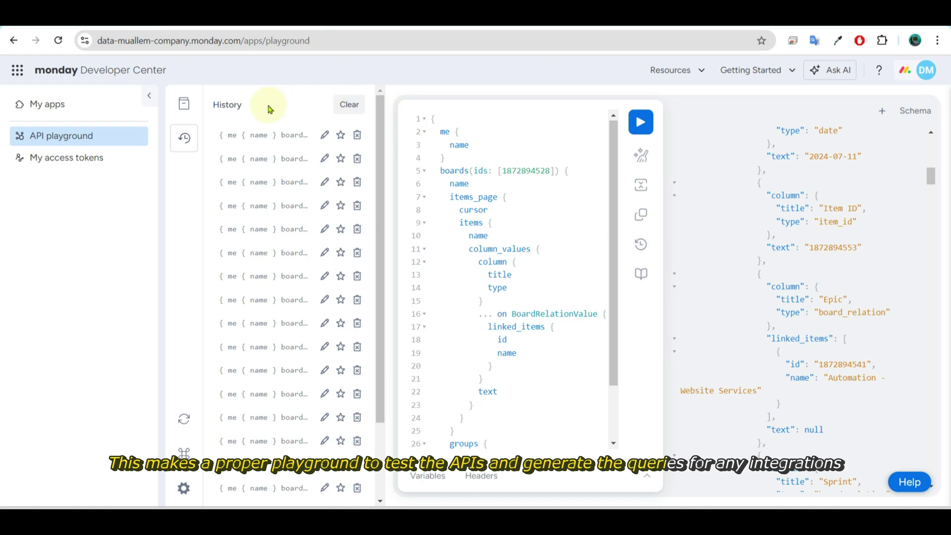
left_click(184, 139)
Step: Open the API documentation and read through The basics page
left_click(671, 70)
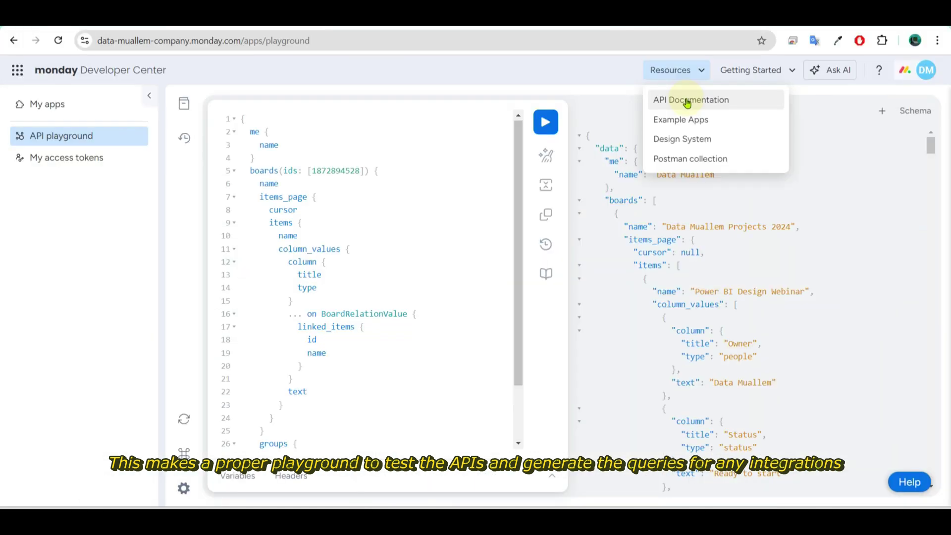
left_click(695, 103)
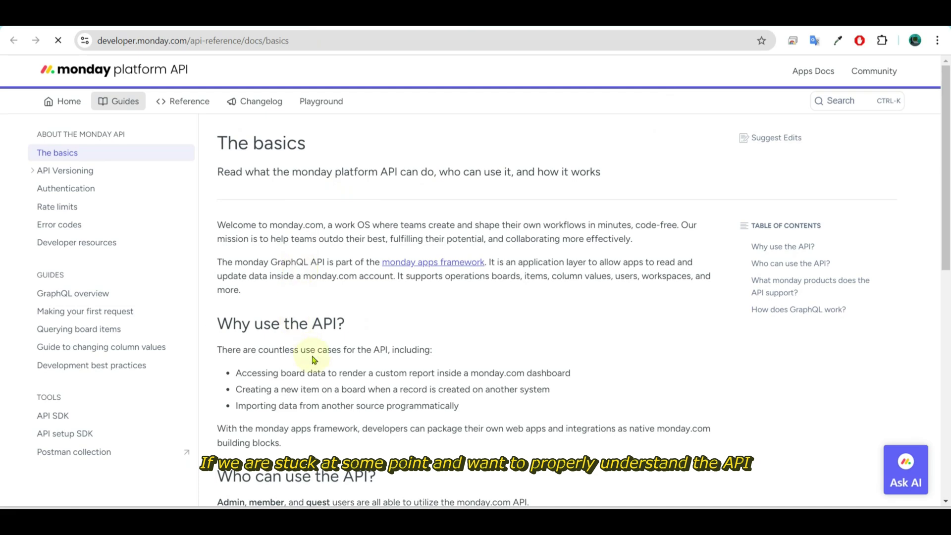
scroll(314, 357, "down", 8)
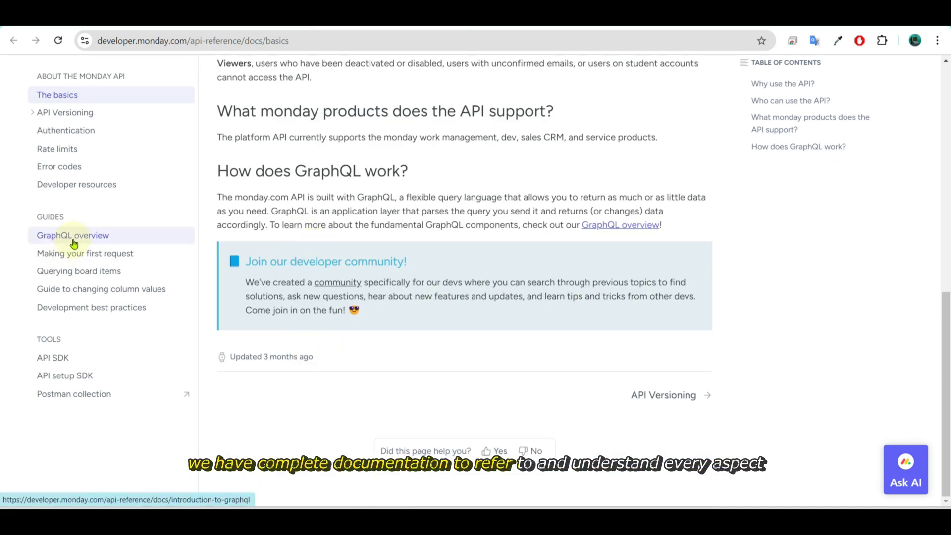
Step: Open the GraphQL overview guide and read its sections on queries and mutations
left_click(74, 240)
scroll(367, 317, "down", 7)
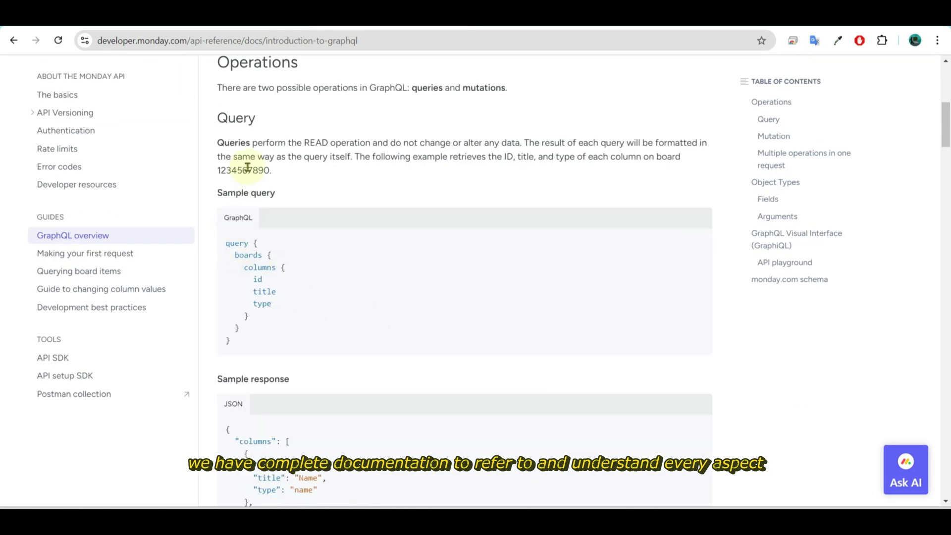
scroll(265, 301, "down", 7)
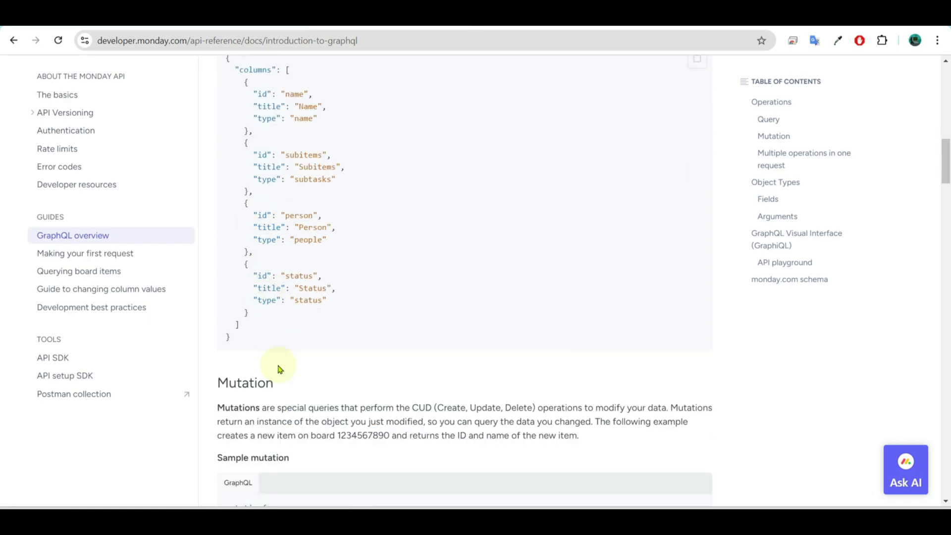
scroll(272, 377, "down", 14)
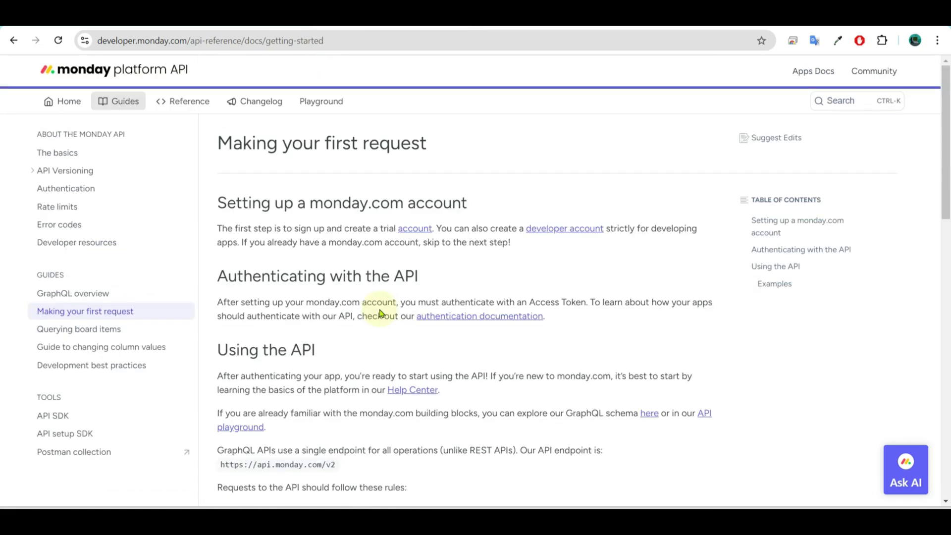
Step: Read through the Making your first request guide in the API documentation
scroll(410, 305, "down", 10)
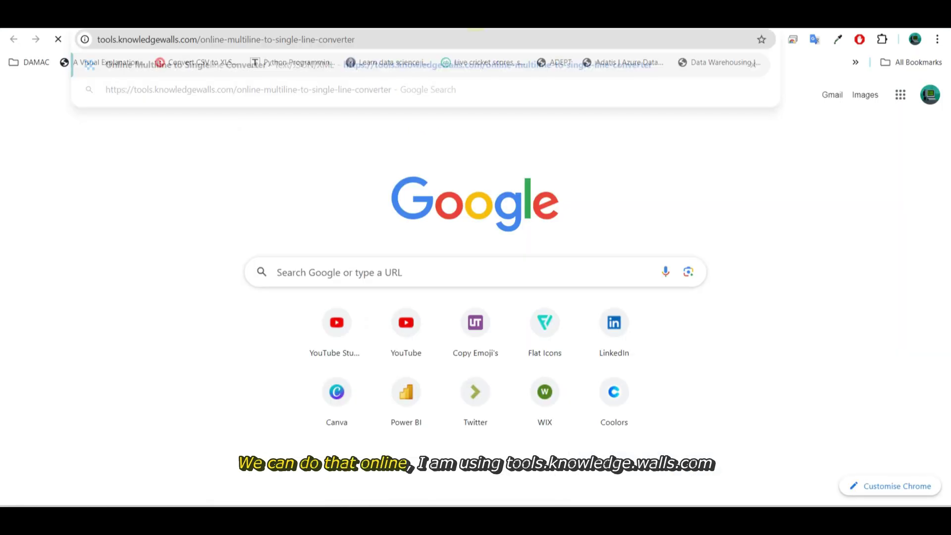
Step: Open tools.knowledgewalls.com/online-multiline-to-single-line-converter, convert the copied GraphQL query to a single line and select the output
key("Return")
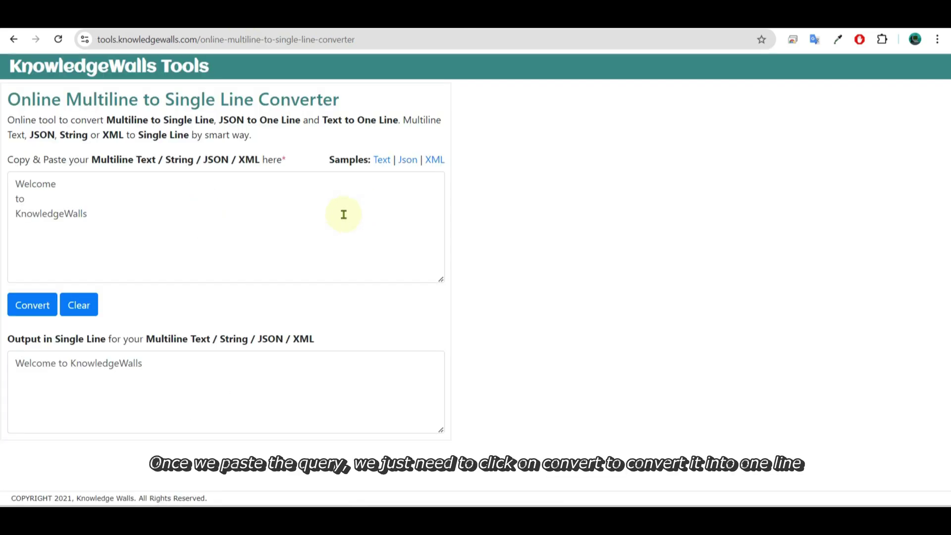
left_click(313, 213)
key("ctrl+a")
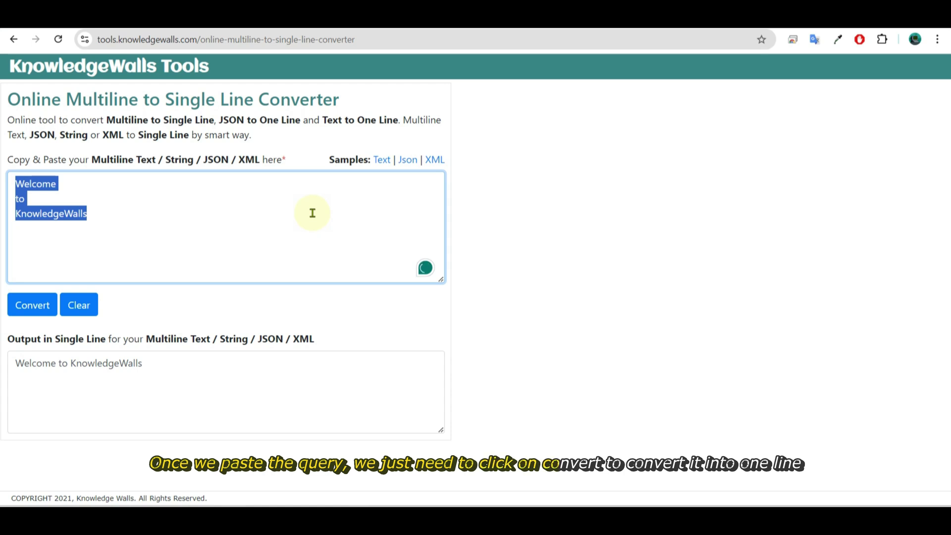
key("ctrl+v")
left_click(35, 312)
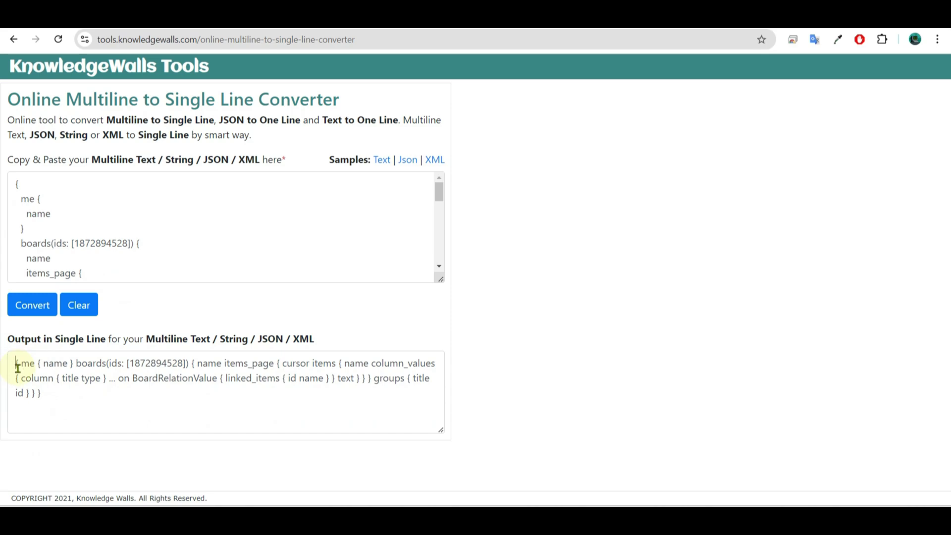
left_click_drag(18, 367, 31, 394)
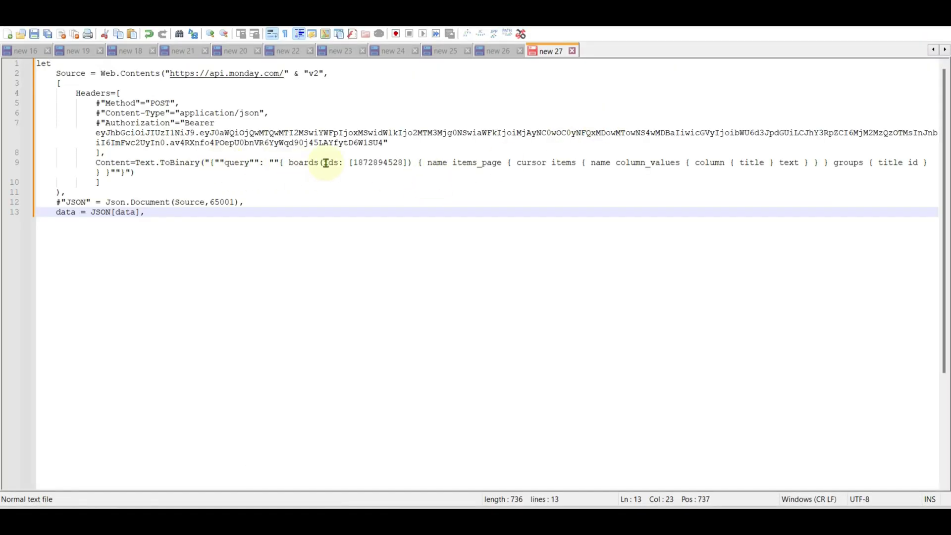
Step: In Notepad++ file new 26, remove the me { name } part and the trailing blank lines from the one-line query, and copy it
left_click(495, 51)
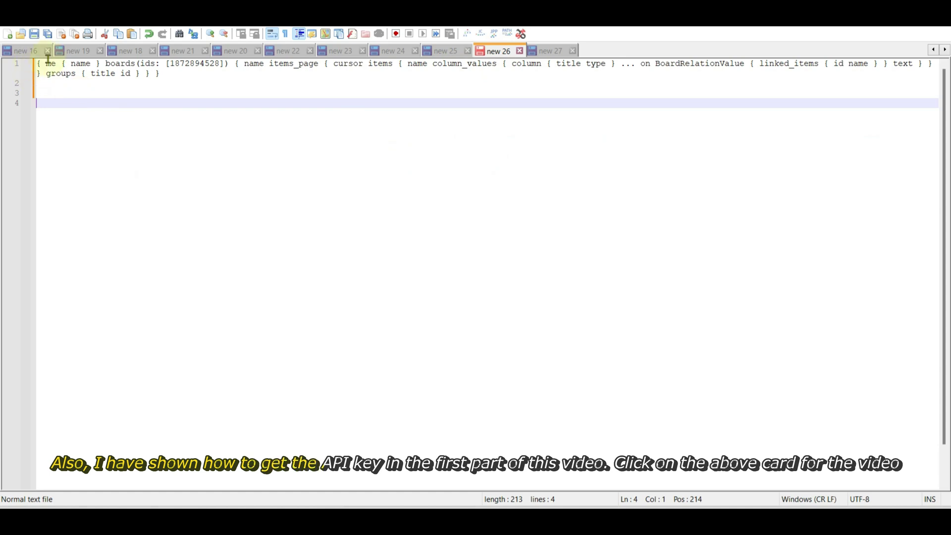
left_click_drag(47, 64, 97, 64)
key("BackSpace")
key("ctrl+End")
key("BackSpace")
key("BackSpace")
key("BackSpace")
key("ctrl+a")
key("ctrl+c")
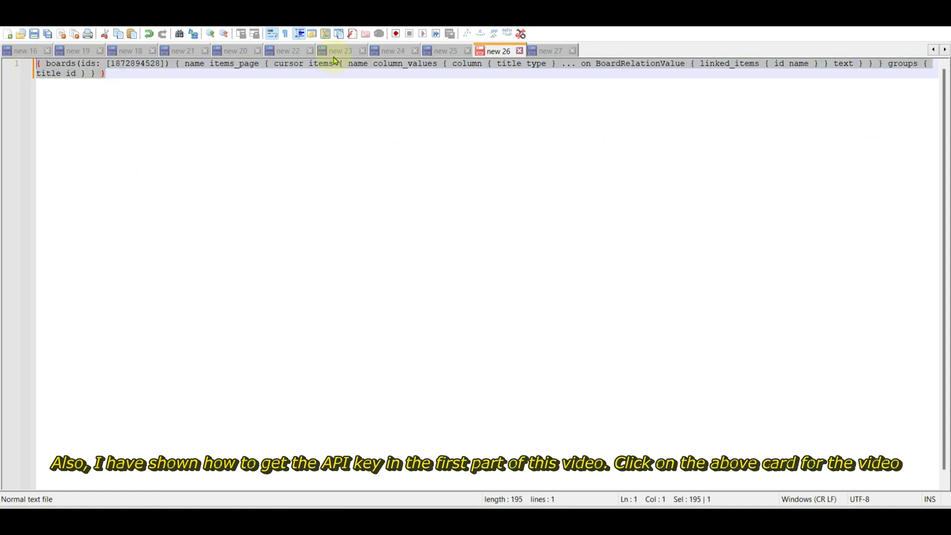
Step: In file new 27, replace the old boards query inside Text.ToBinary with the copied one-line query
left_click(554, 52)
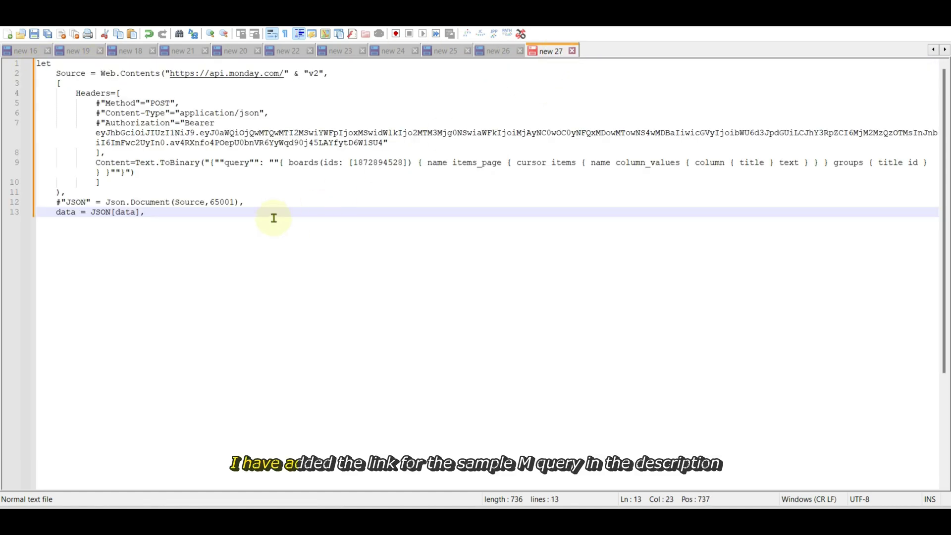
left_click(280, 165)
left_click(111, 172, "shift")
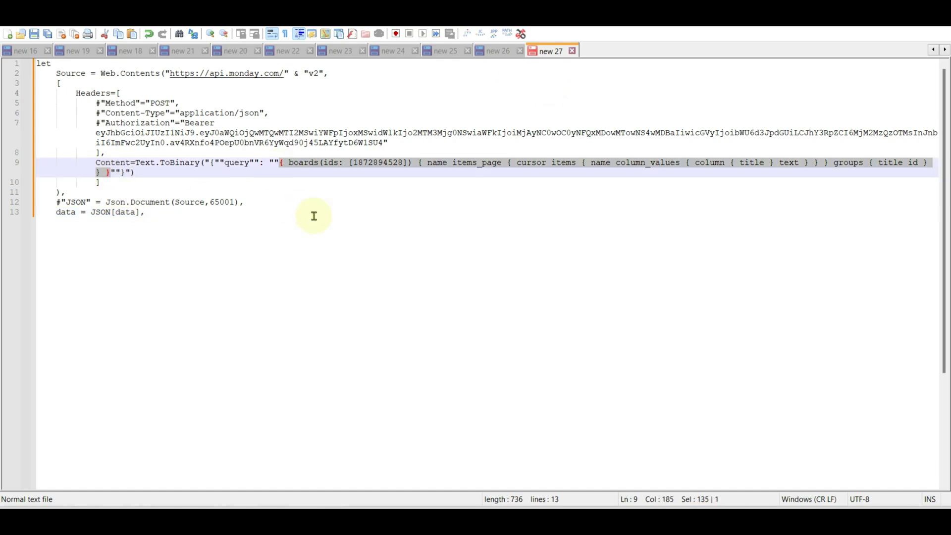
key("ctrl+v")
Step: Remove the comma after data = JSON[data] and end the M script with an in clause returning data
left_click(297, 225)
key("BackSpace")
key("Return")
type("in")
key("Tab")
type("da")
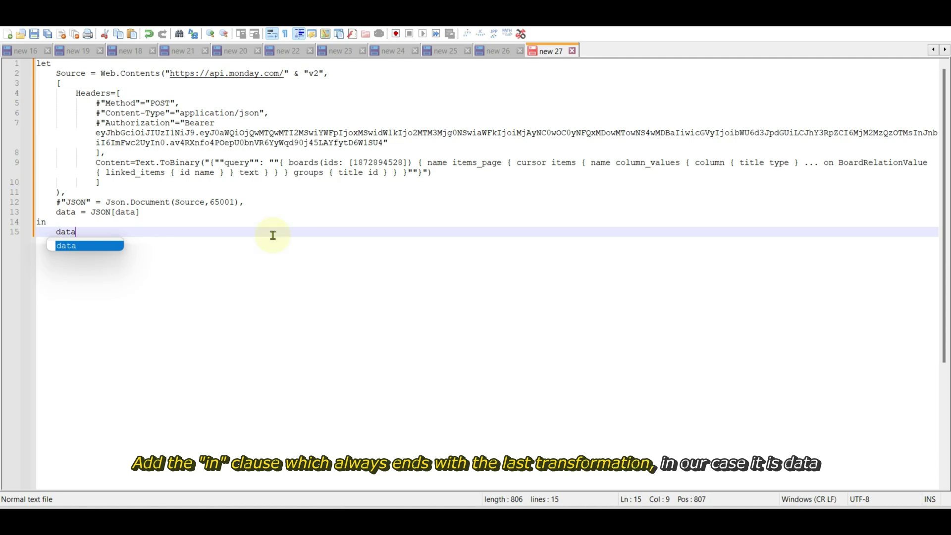
Step: Copy the whole M script and create a new blank query in Power Query Editor
left_click(268, 205)
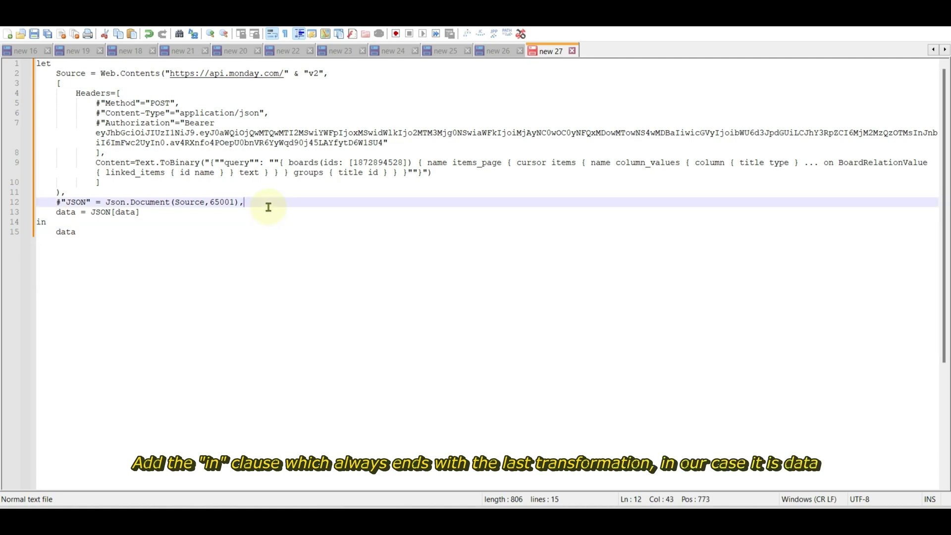
key("ctrl+a")
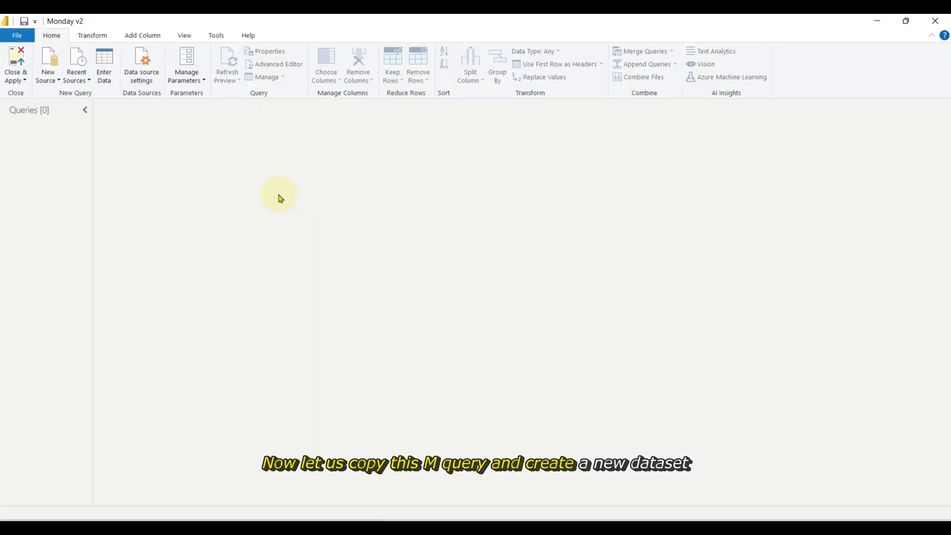
left_click(49, 81)
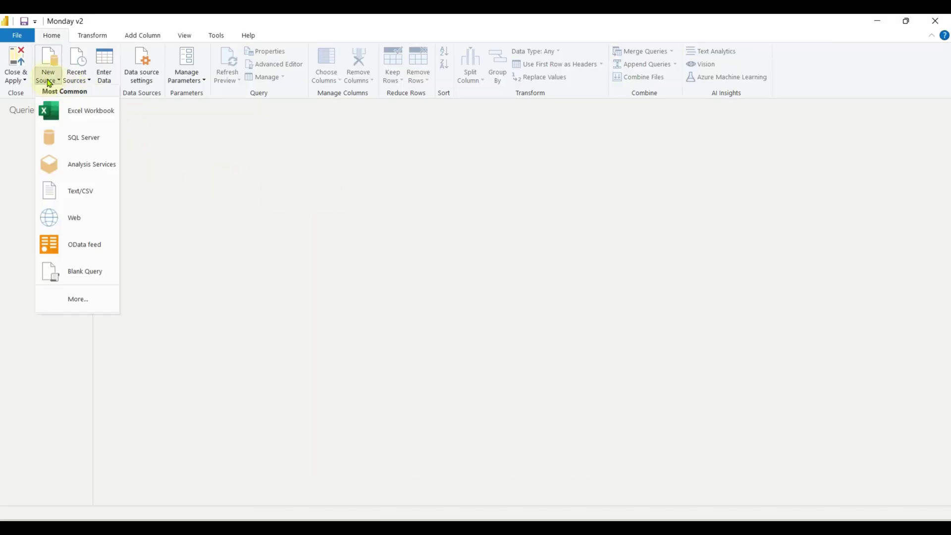
left_click(74, 275)
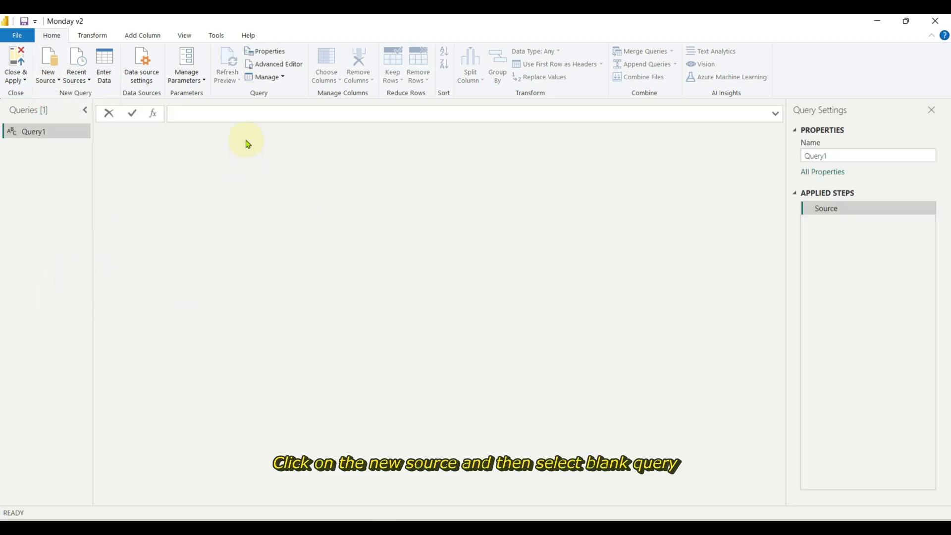
left_click(132, 114)
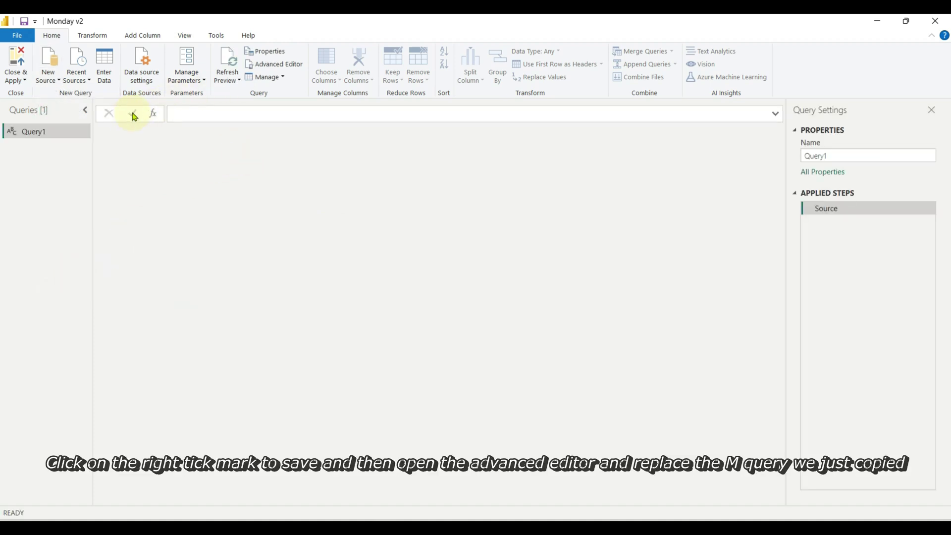
Step: Replace the blank query's code with the copied M script, including its Authorization bearer token, check the long lines and apply it
left_click(277, 65)
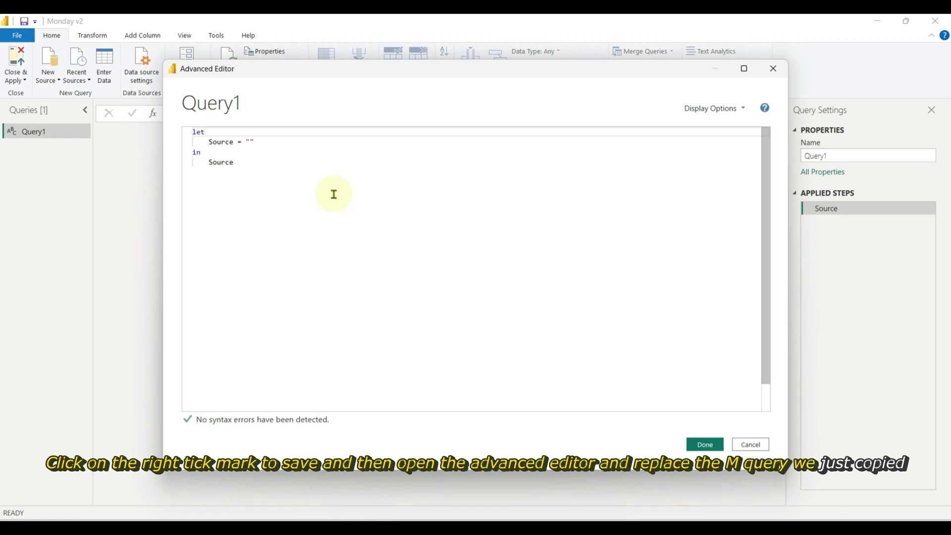
key("ctrl+a")
key("ctrl+v")
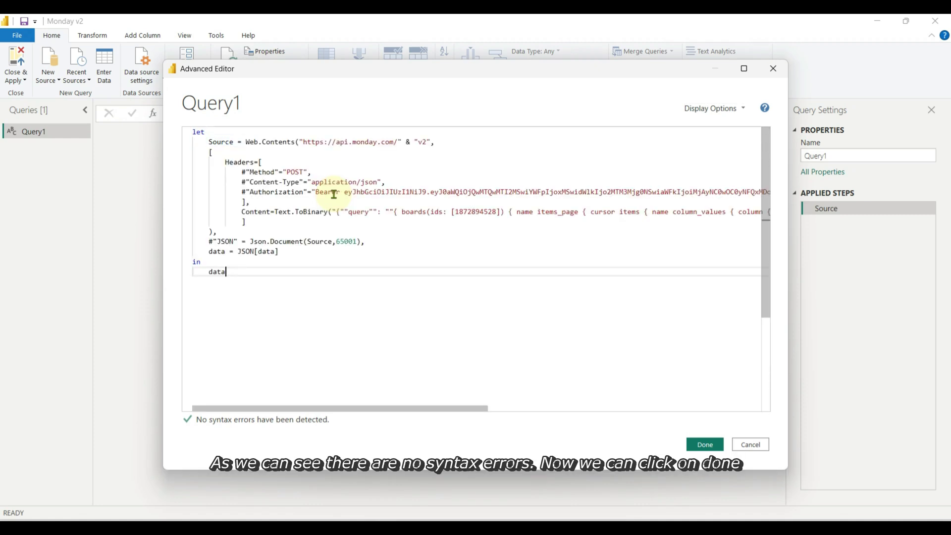
left_click_drag(478, 410, 771, 412)
left_click_drag(614, 406, 461, 407)
left_click(705, 443)
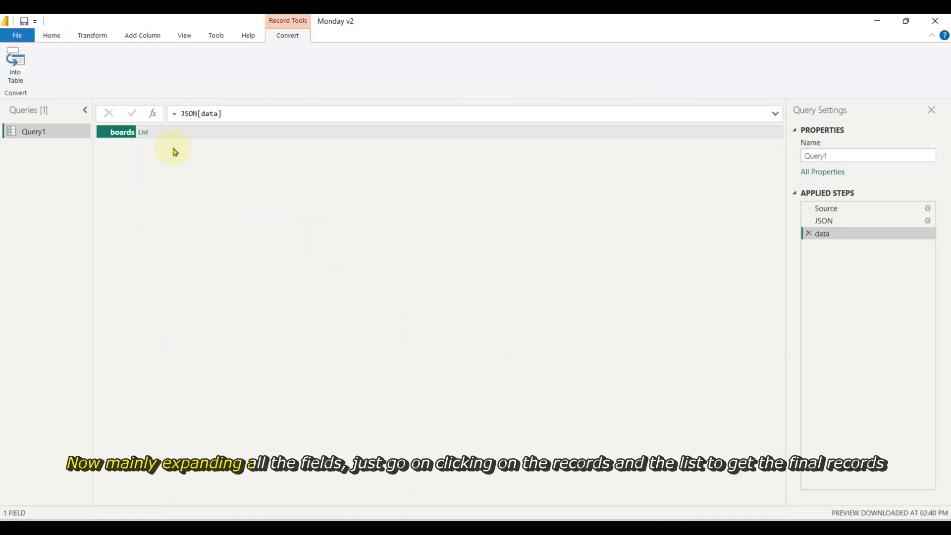
Step: Drill down through boards, its record and items_page to the items list, and convert the list to a table with default settings
left_click(143, 132)
left_click(130, 146)
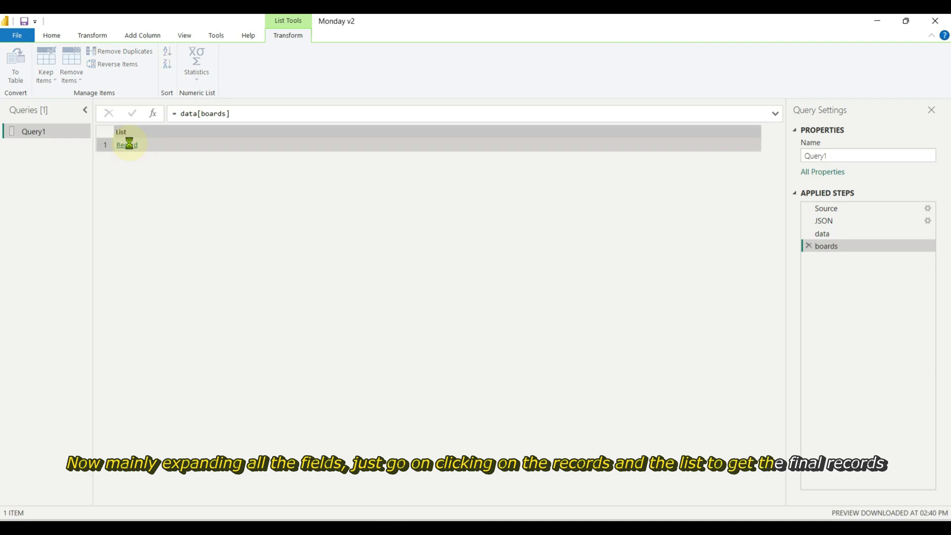
left_click(163, 145)
left_click(142, 146)
left_click(16, 64)
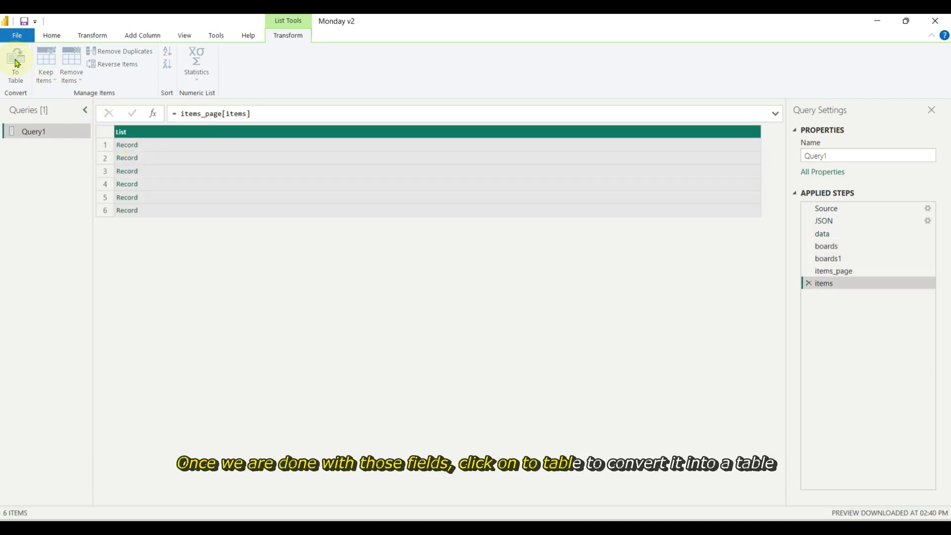
left_click(604, 327)
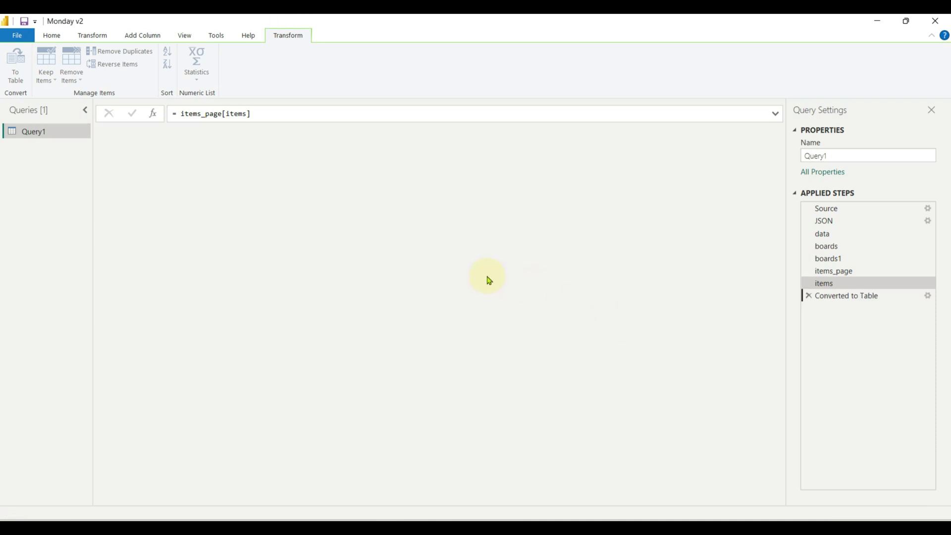
Step: Expand Column1 into the name and column_values fields, keeping the original column name as prefix
left_click(206, 132)
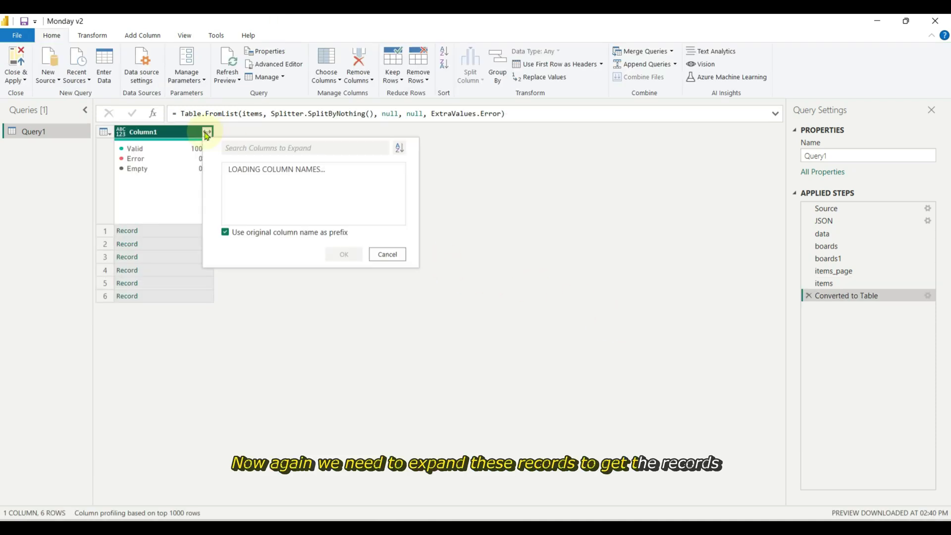
left_click(389, 255)
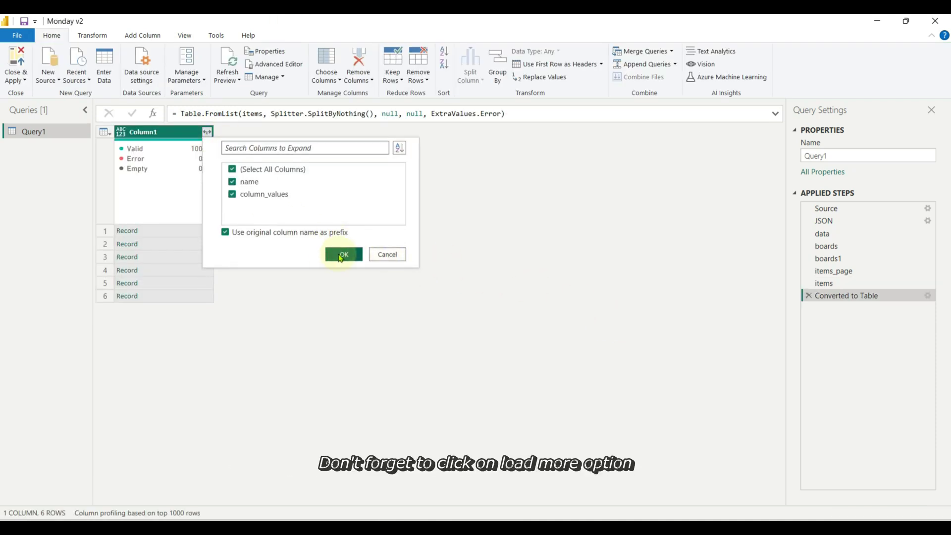
left_click(341, 253)
Step: Expand Column1.column_values to new rows, and expand its records into column, text and linked_items after loading the full field list
left_click(323, 132)
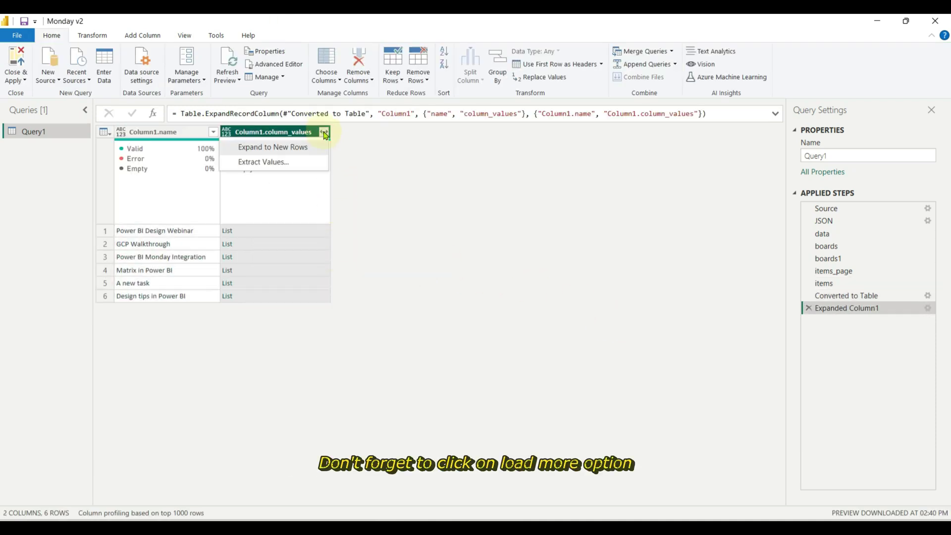
left_click(289, 147)
left_click(324, 133)
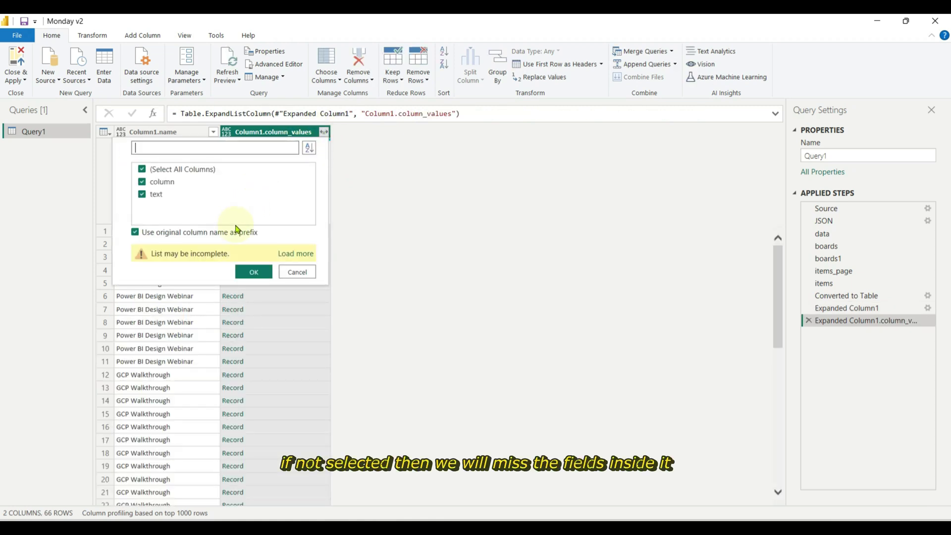
left_click(287, 252)
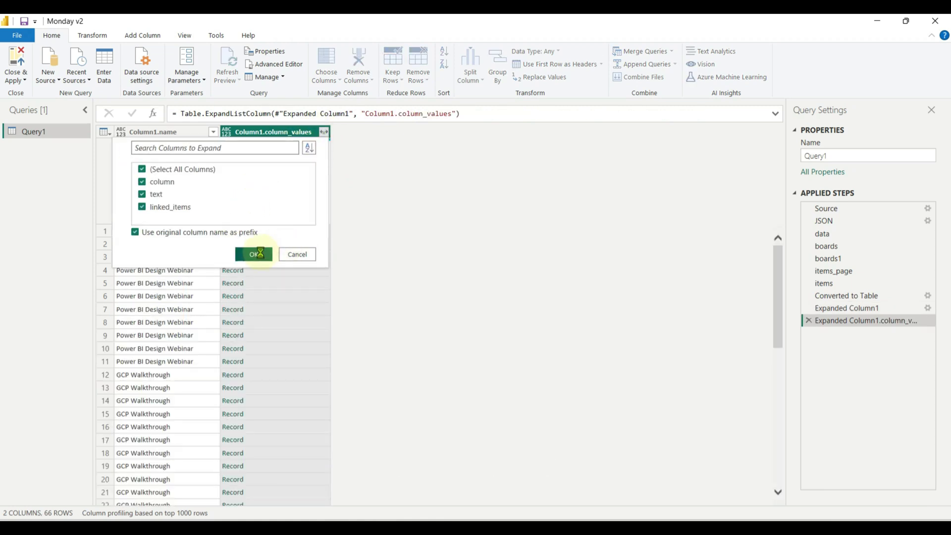
left_click(253, 255)
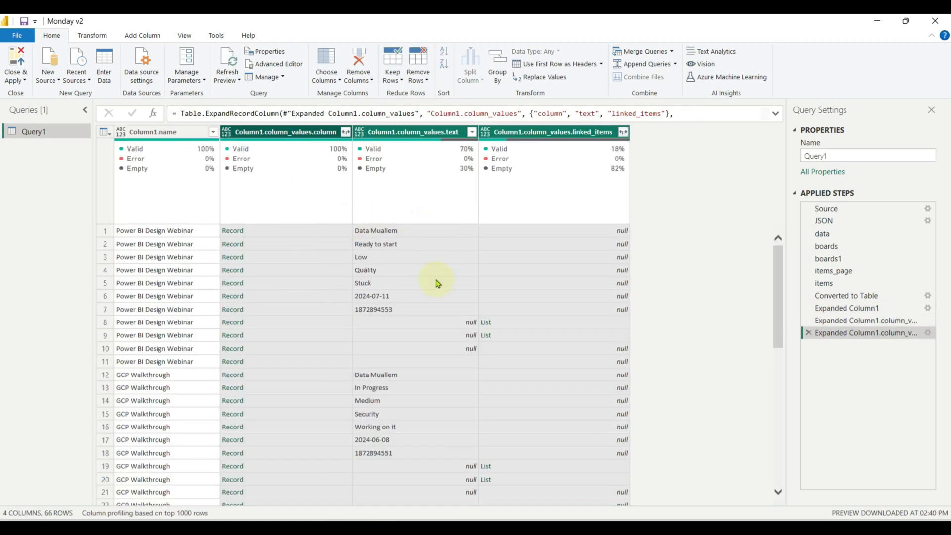
Step: Load all fields of Column1.column_values.column and expand it into title and type
left_click(346, 132)
left_click(294, 252)
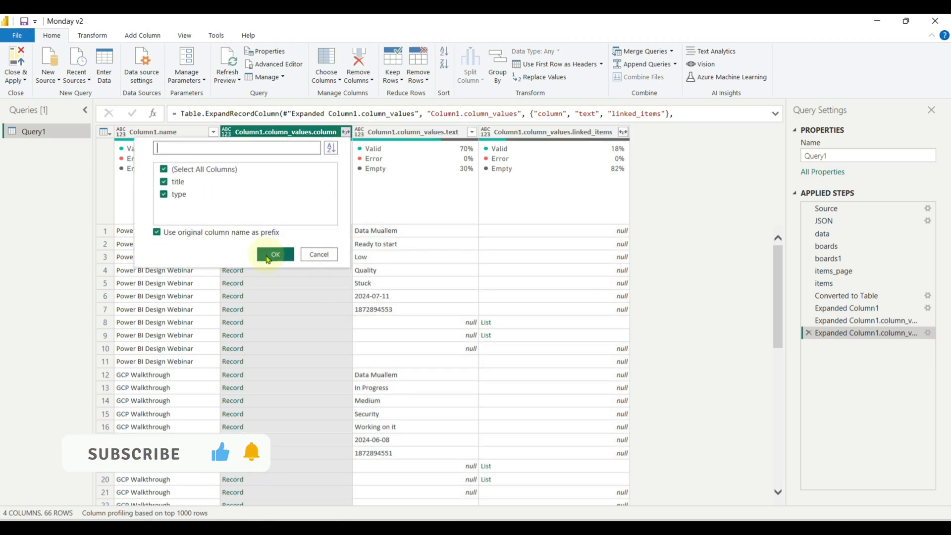
left_click(275, 255)
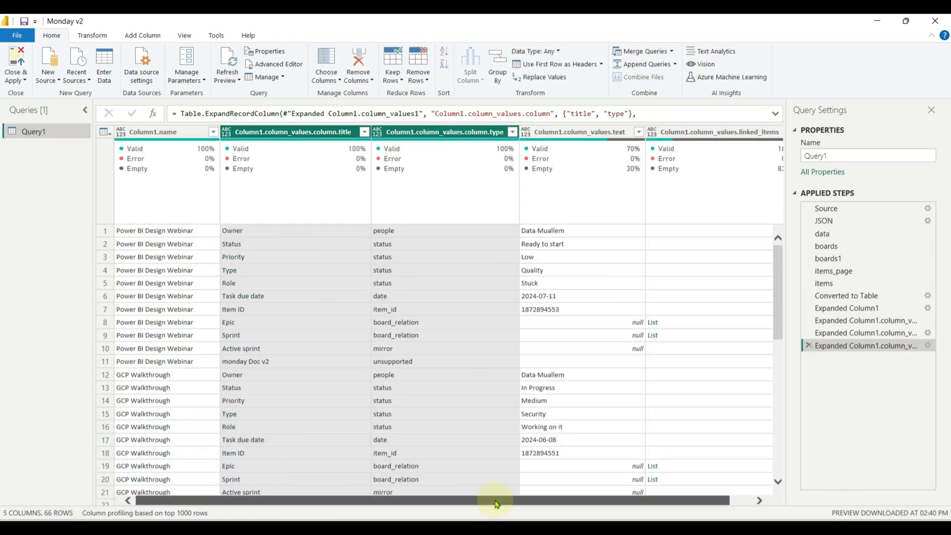
Step: Expand Column1.column_values.linked_items to new rows, and expand its records into id and name after loading the full field list
left_click_drag(493, 500, 625, 492)
left_click(766, 132)
left_click(758, 145)
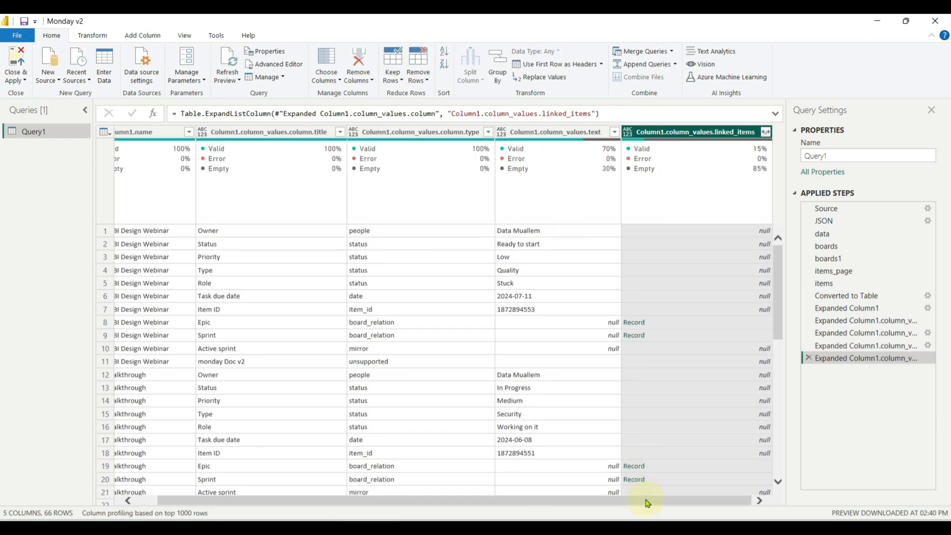
left_click(766, 131)
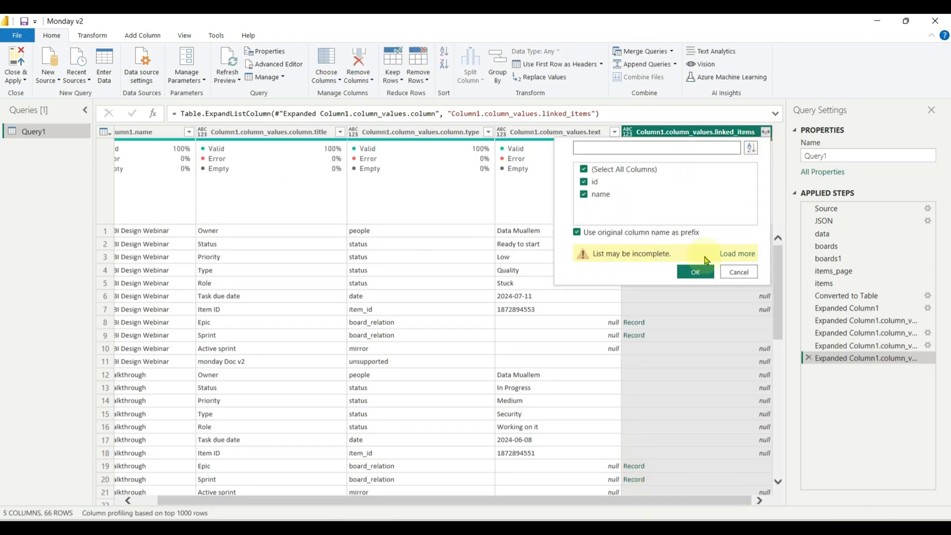
left_click(737, 254)
left_click(696, 272)
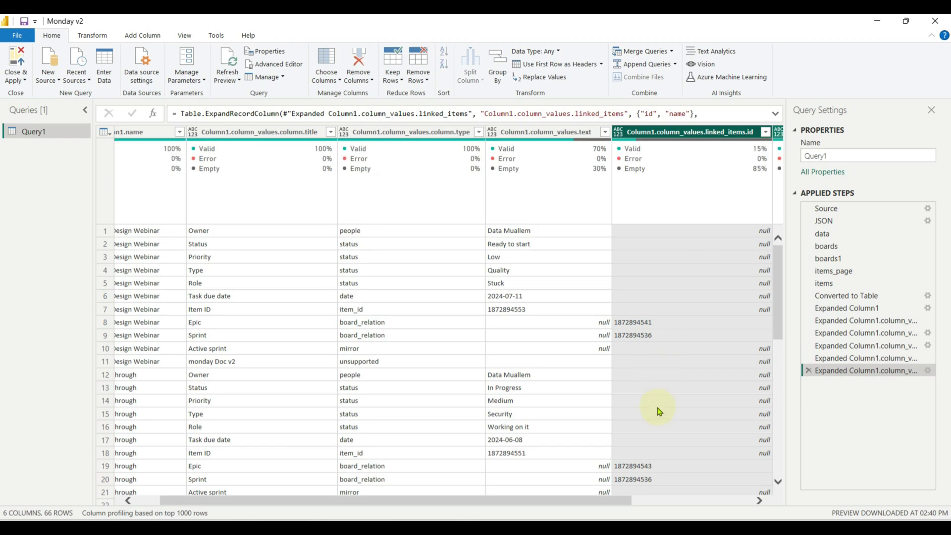
Step: Remove the Column1.column_values.column.type and Column1.column_values.linked_items.name columns
left_click_drag(604, 505, 724, 505)
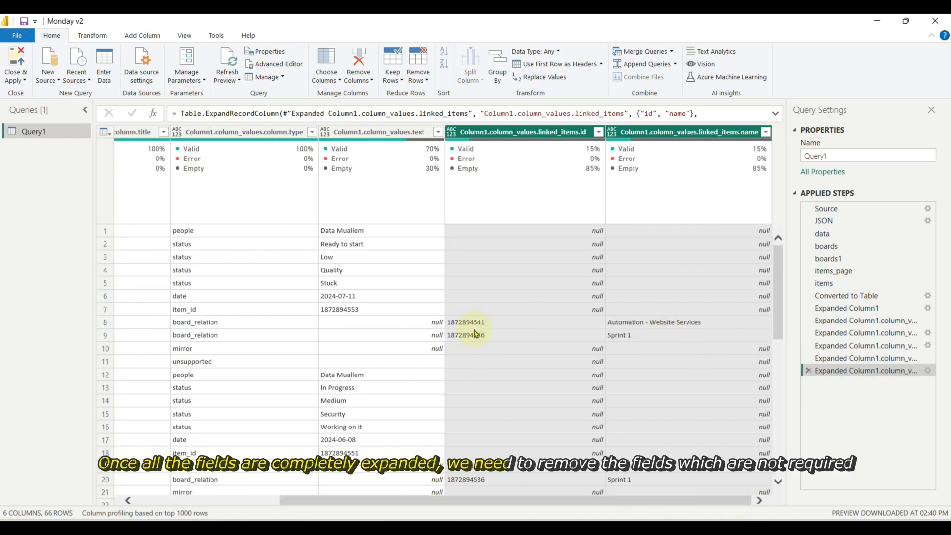
left_click_drag(431, 500, 271, 501)
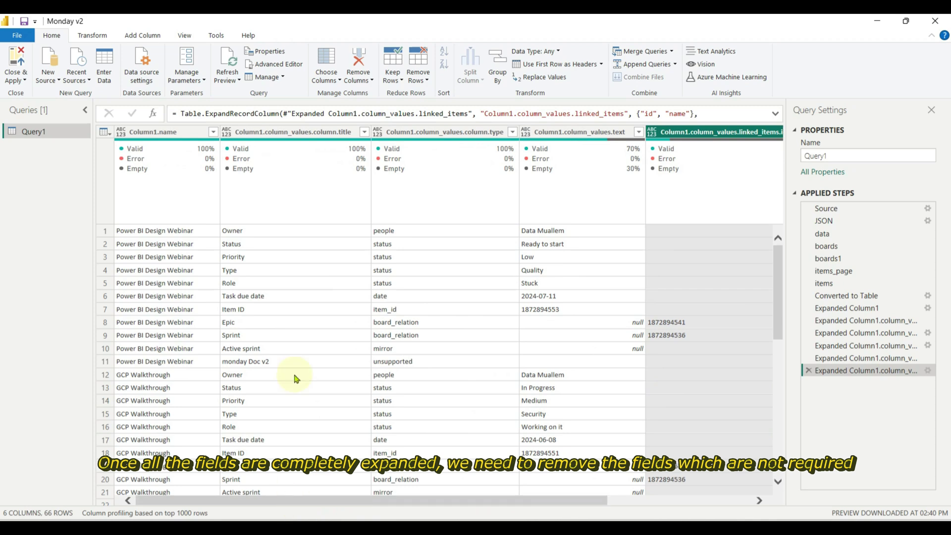
left_click(443, 132)
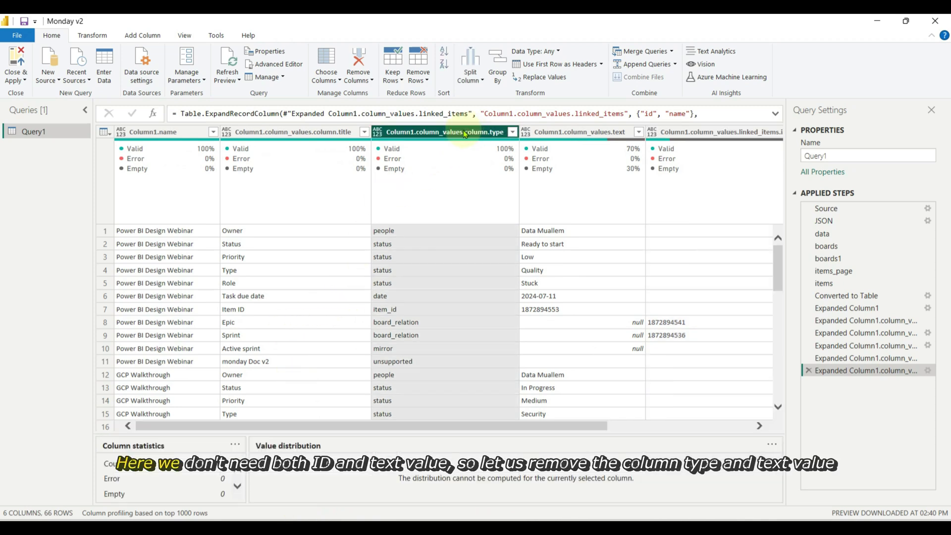
right_click(442, 136)
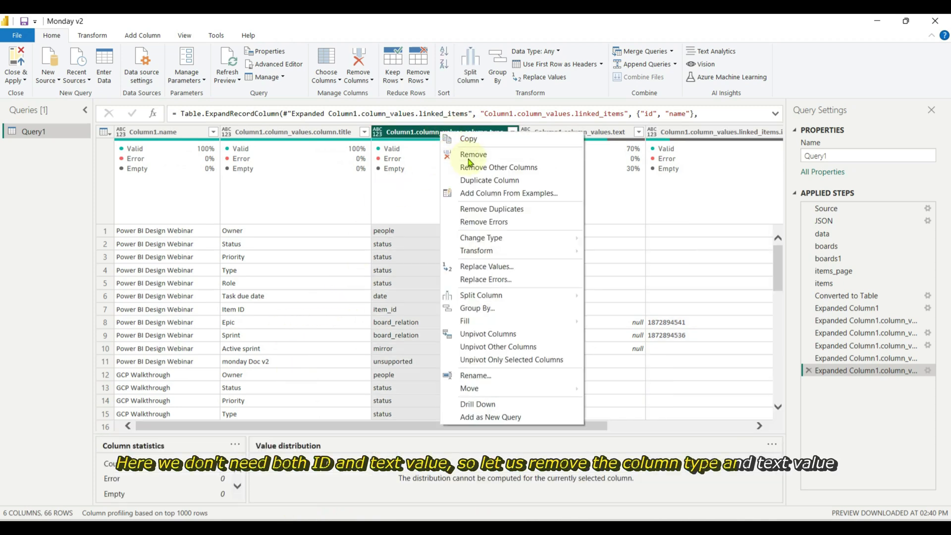
left_click(451, 152)
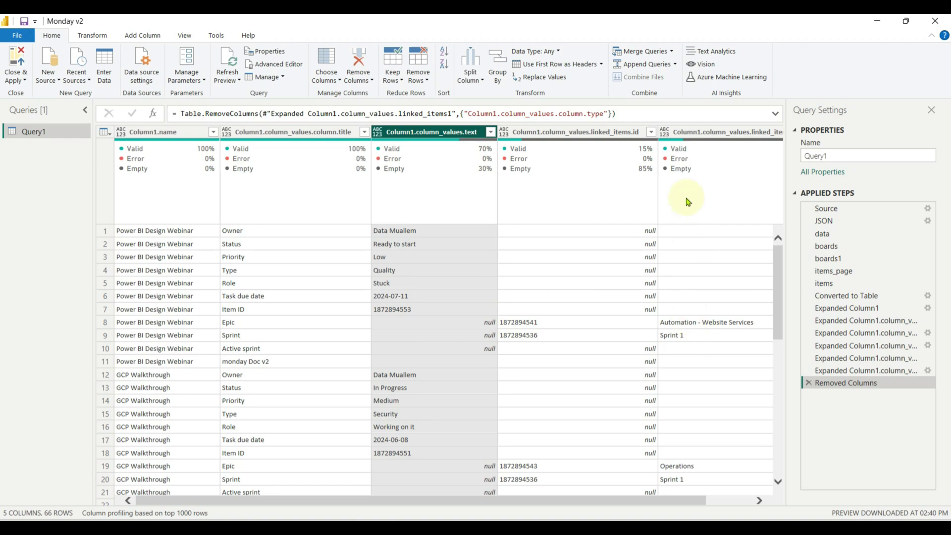
left_click(684, 135)
right_click(687, 135)
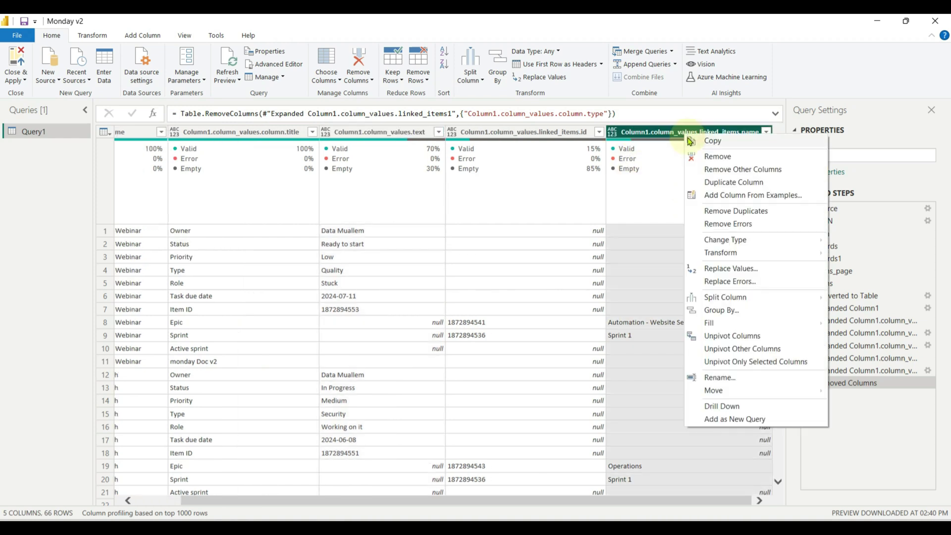
key("Escape")
key("Delete")
Step: Merge the Column1.column_values.text and Column1.column_values.linked_items.id columns without a separator into a new column named Merged
left_click(436, 132)
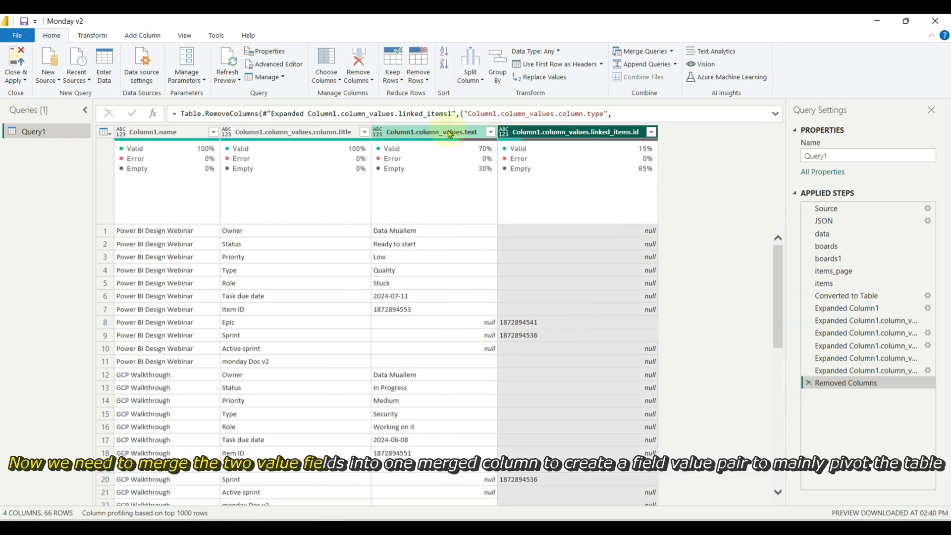
left_click(546, 135, "ctrl")
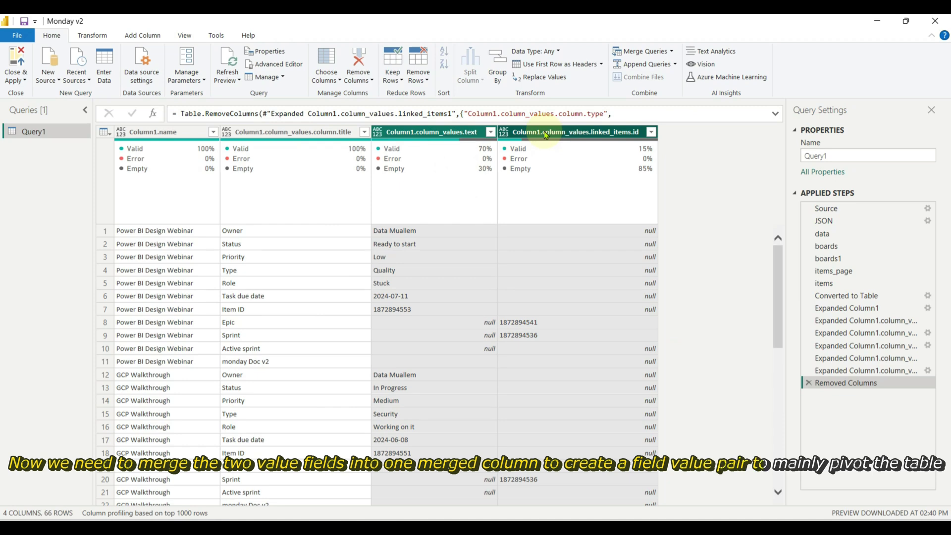
left_click(106, 40)
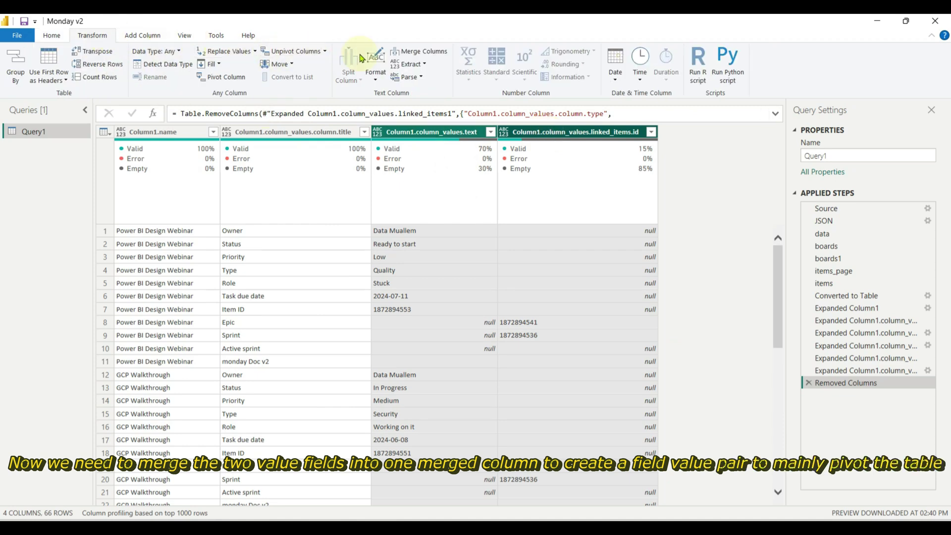
left_click(420, 51)
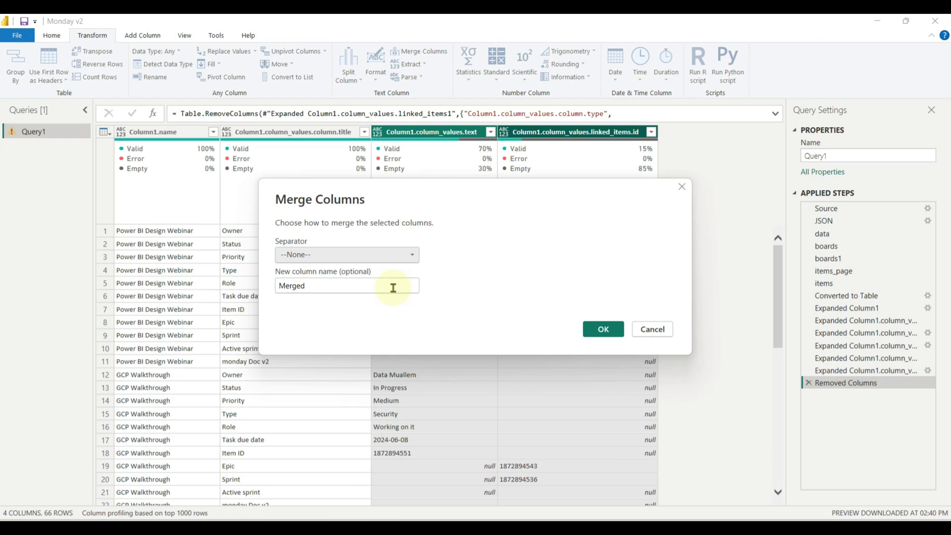
left_click(590, 332)
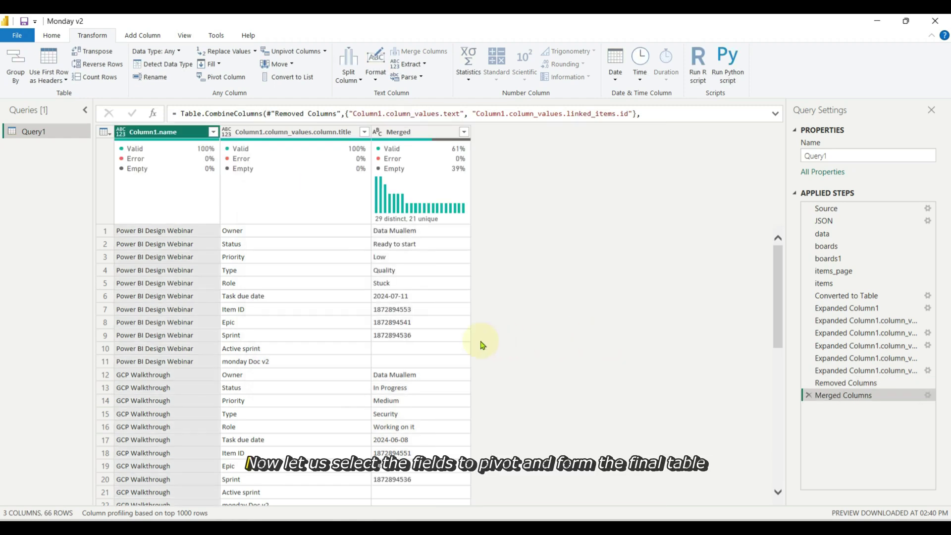
Step: Pivot the Column1.column_values.column.title column using Merged as the values column and Don't Aggregate as the aggregate value function
scroll(407, 379, "down", 3)
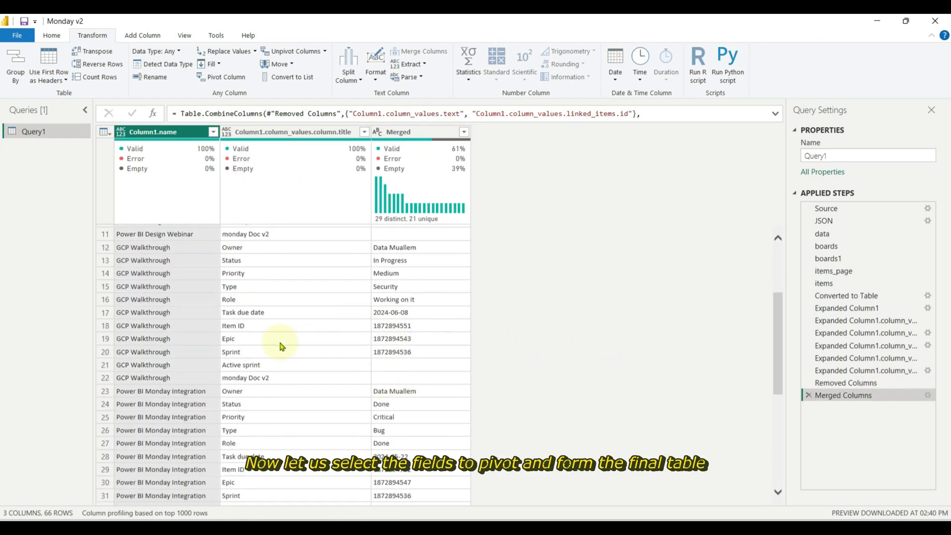
left_click(410, 340)
left_click(410, 354)
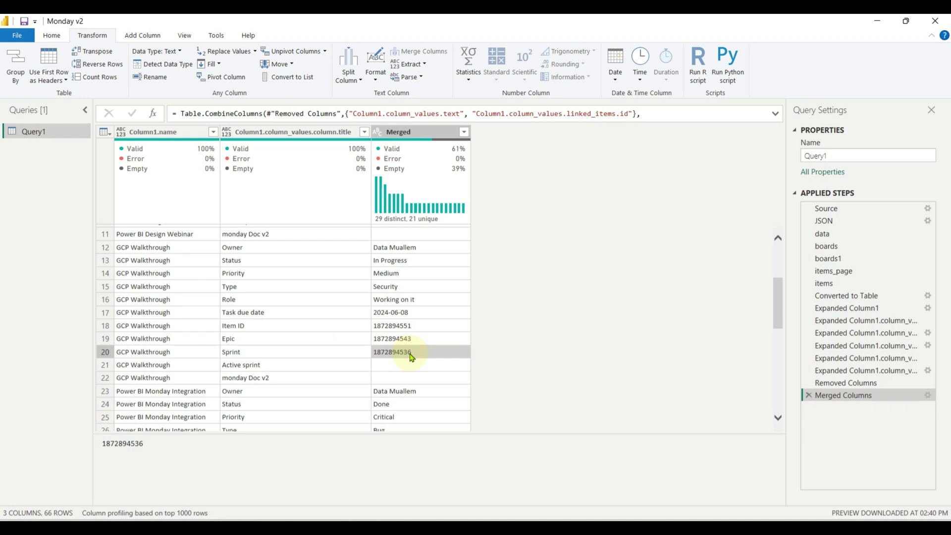
left_click(297, 131)
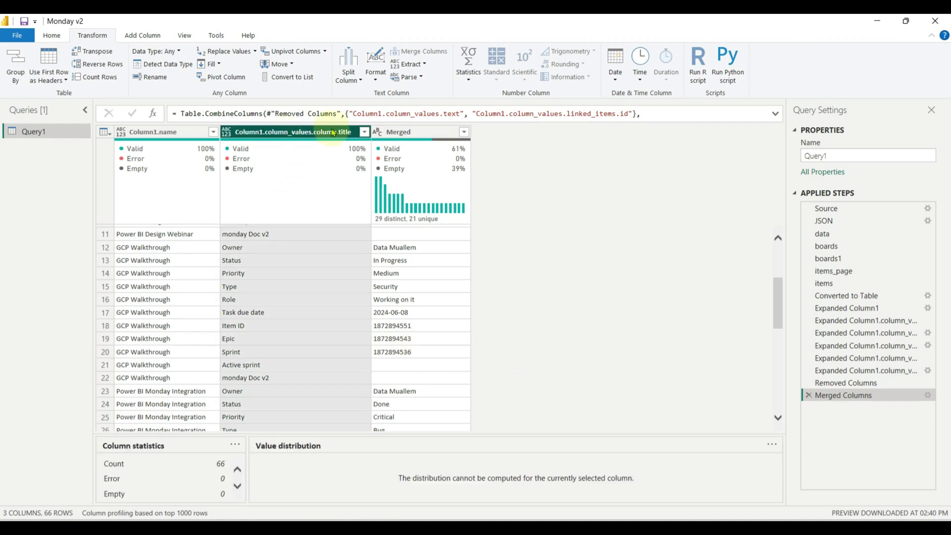
left_click(407, 133, "ctrl")
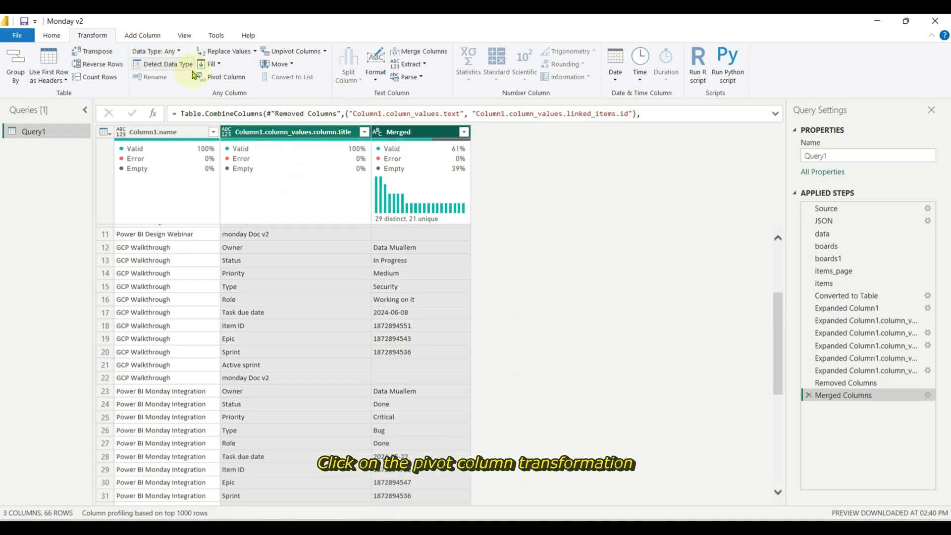
left_click(227, 78)
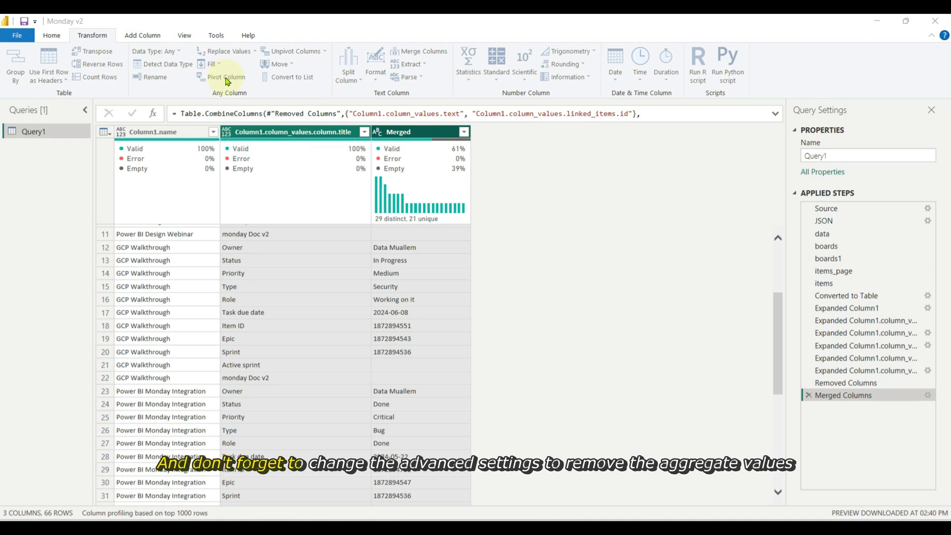
left_click(311, 255)
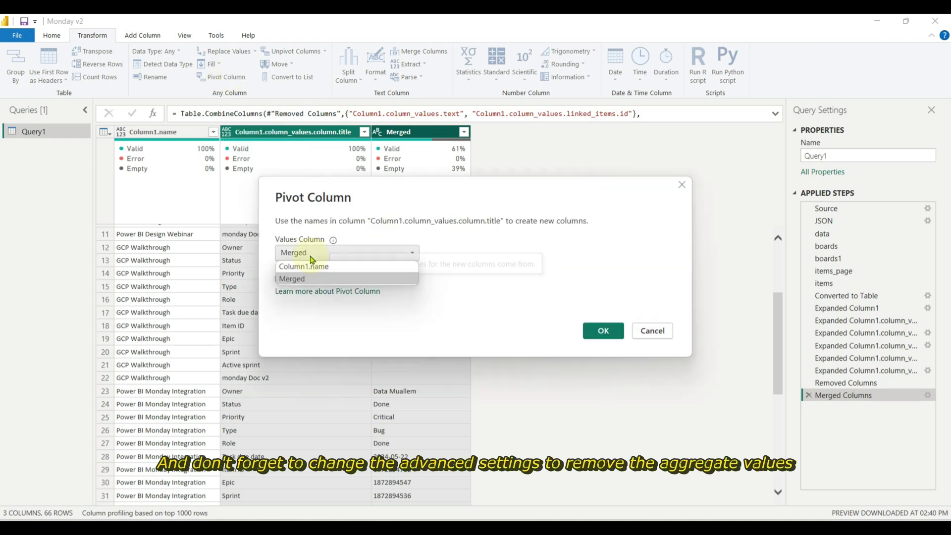
left_click(298, 279)
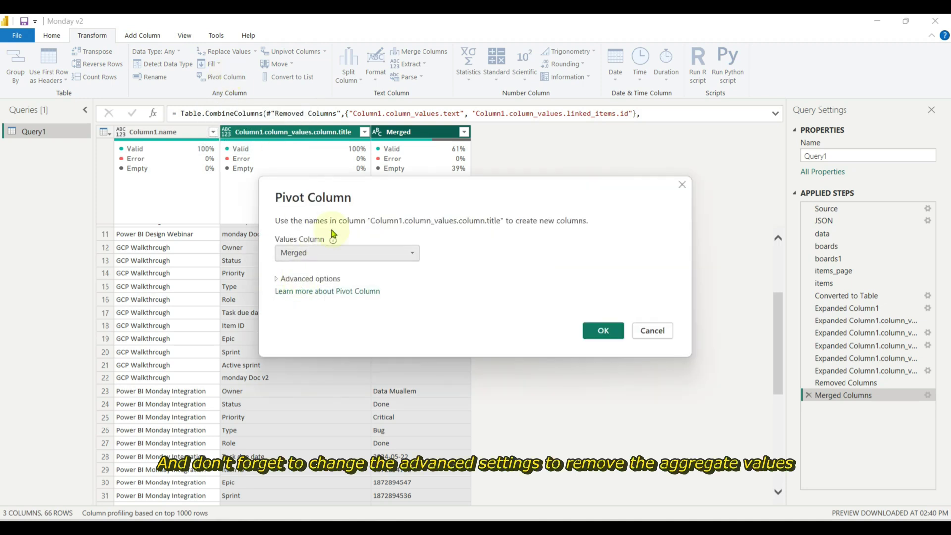
left_click(290, 279)
left_click(290, 304)
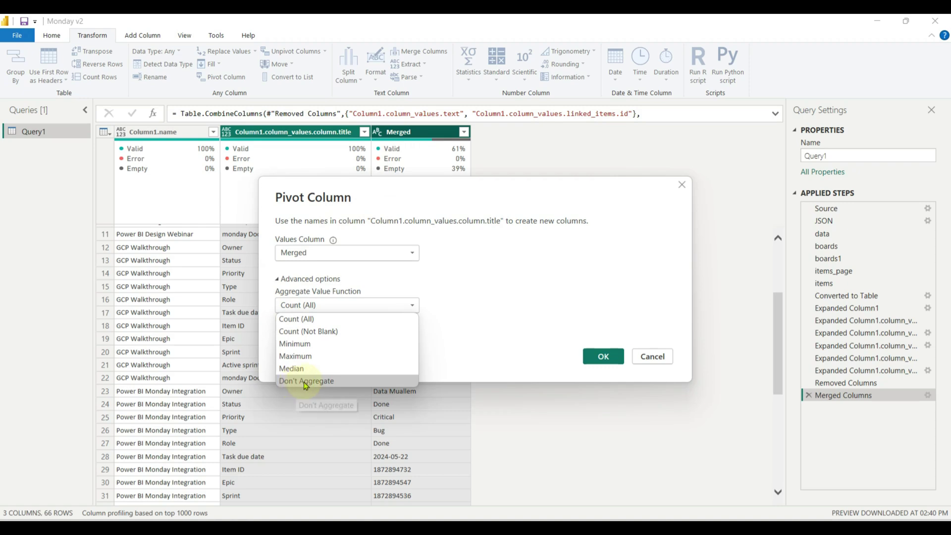
left_click(307, 381)
left_click(603, 357)
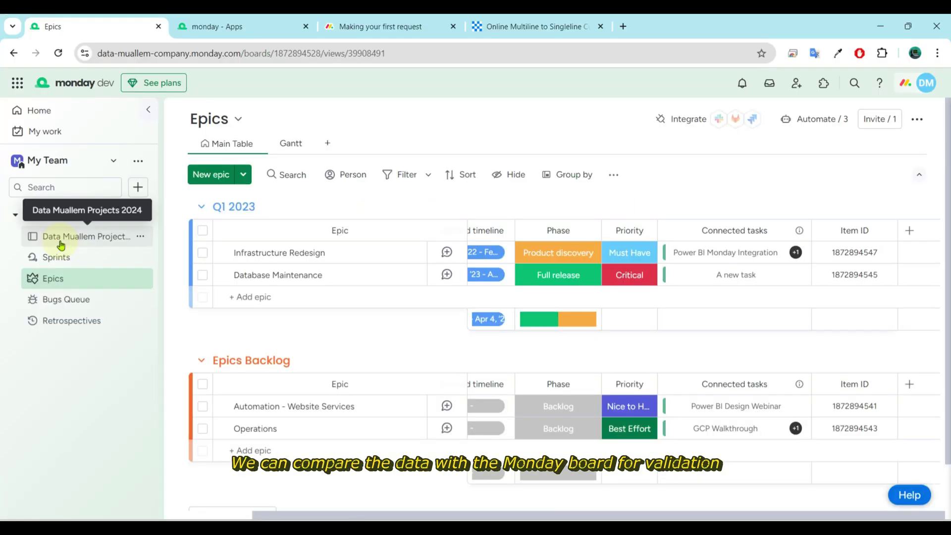
Step: Switch to monday.com and open the Data Muallem Projects 2024 board to compare its data with the pivoted table
left_click(58, 244)
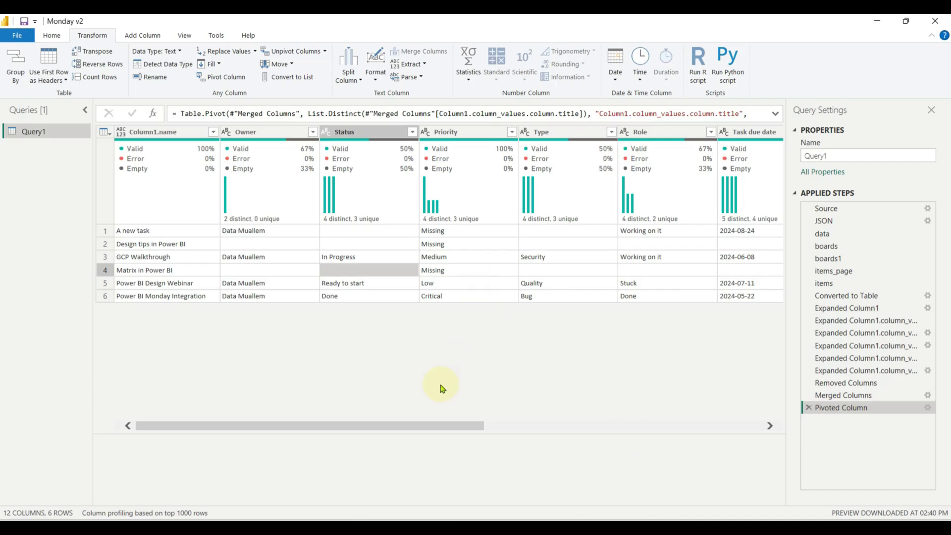
Step: Remove the unused Active sprint and monday Doc v2 columns from the pivoted table
left_click_drag(475, 425, 747, 424)
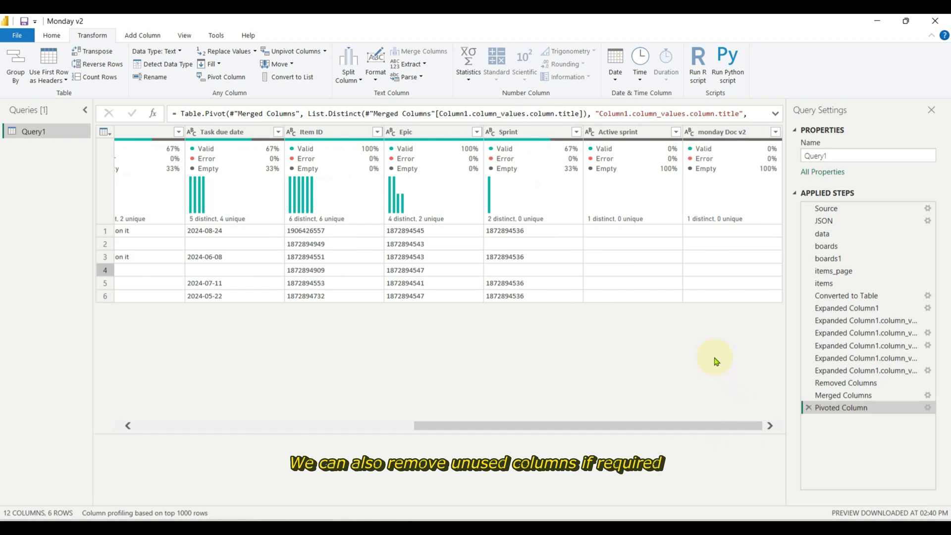
right_click(628, 132)
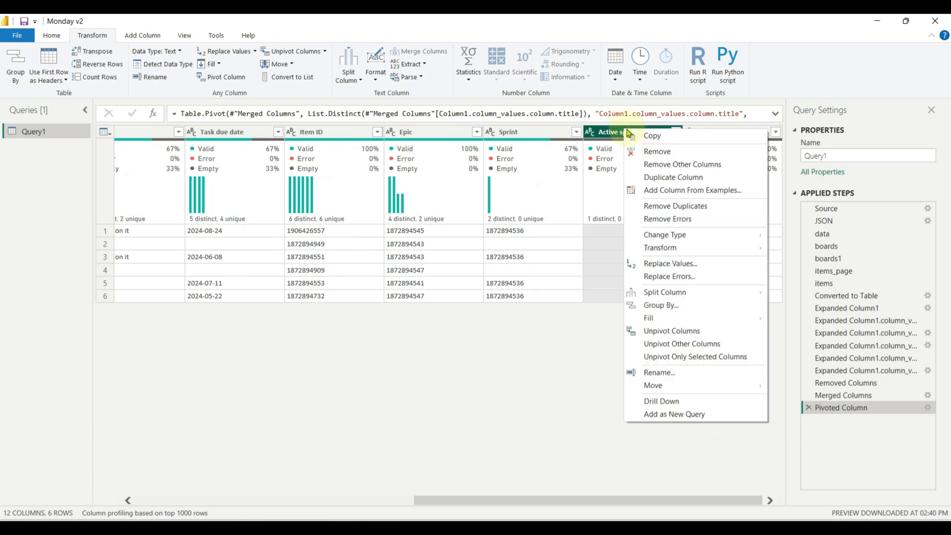
left_click(657, 151)
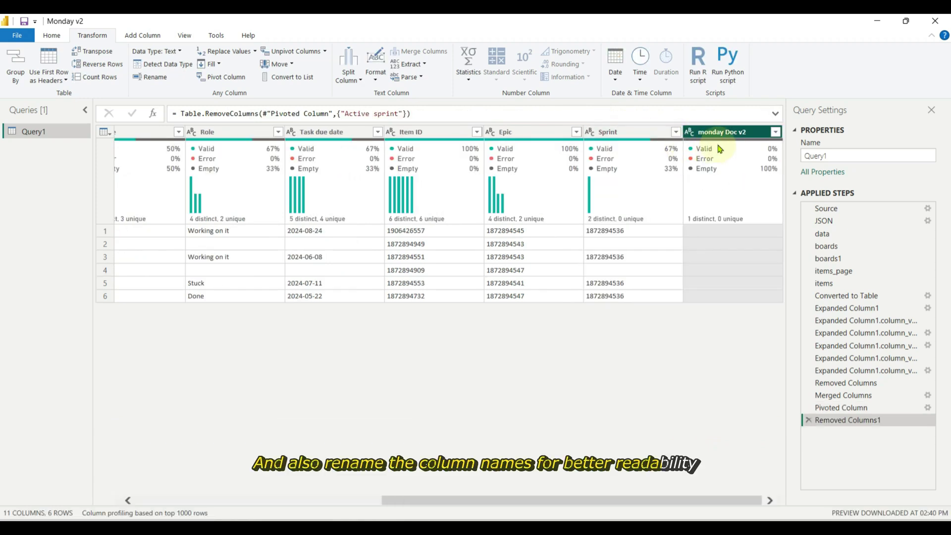
right_click(738, 134)
left_click(760, 155)
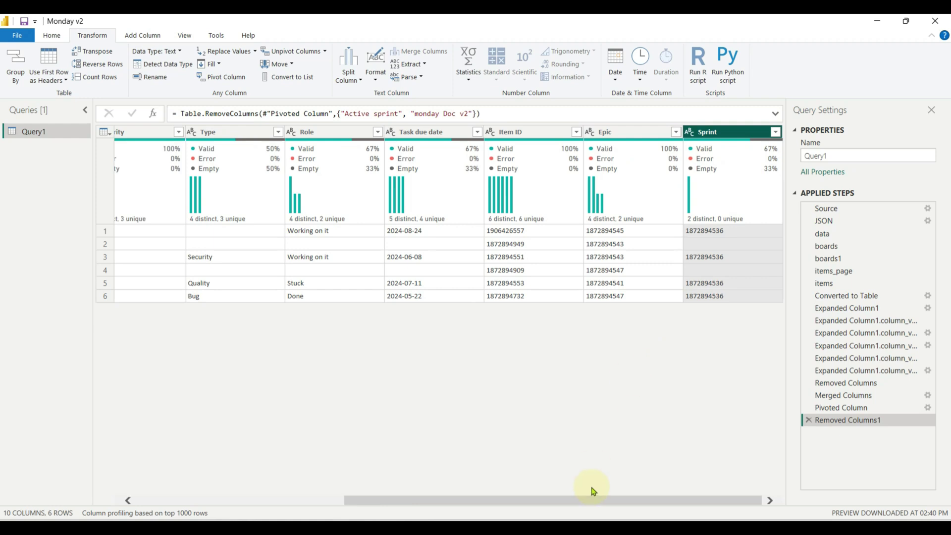
Step: Rename the Column1.name column to Name
left_click_drag(597, 502, 265, 501)
double_click(189, 133)
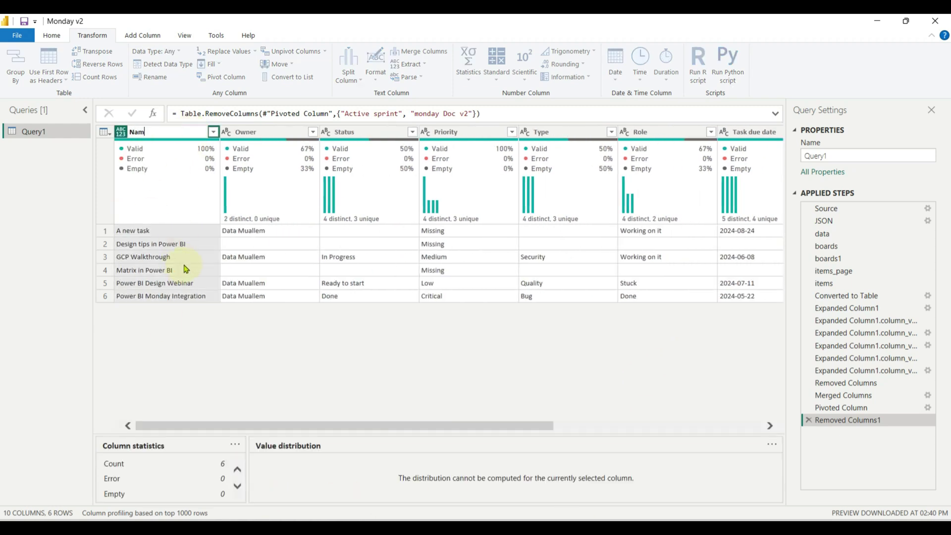
type("Name")
key("Return")
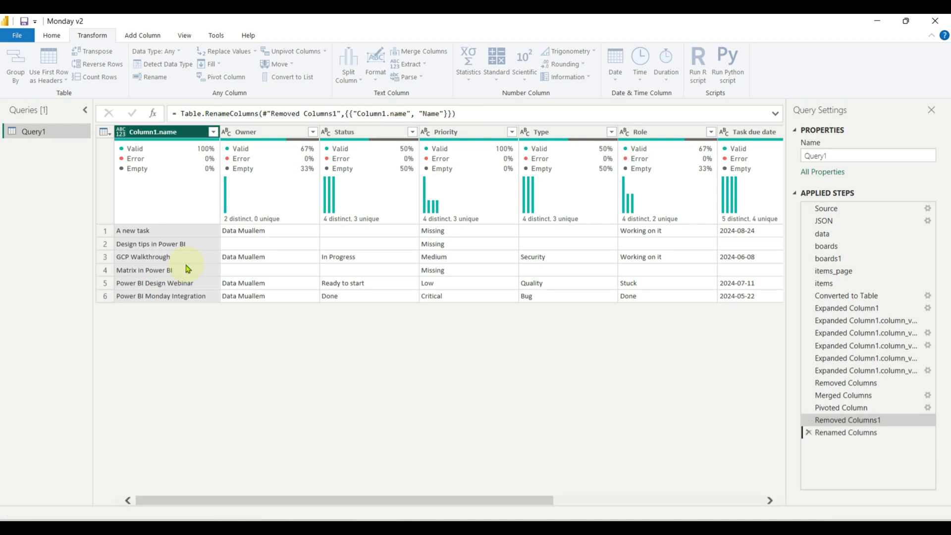
left_click_drag(426, 491, 621, 501)
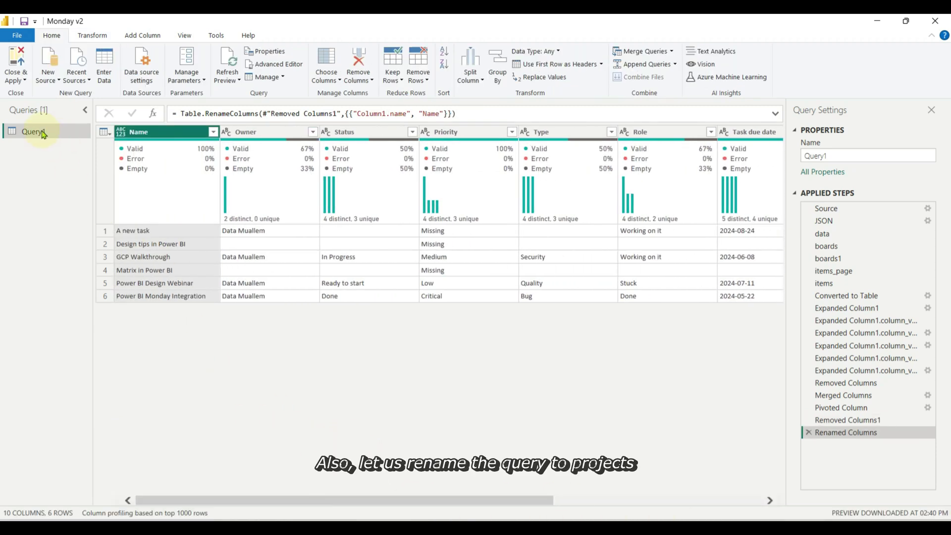
Step: Rename the query to Projects
double_click(43, 132)
type("Project")
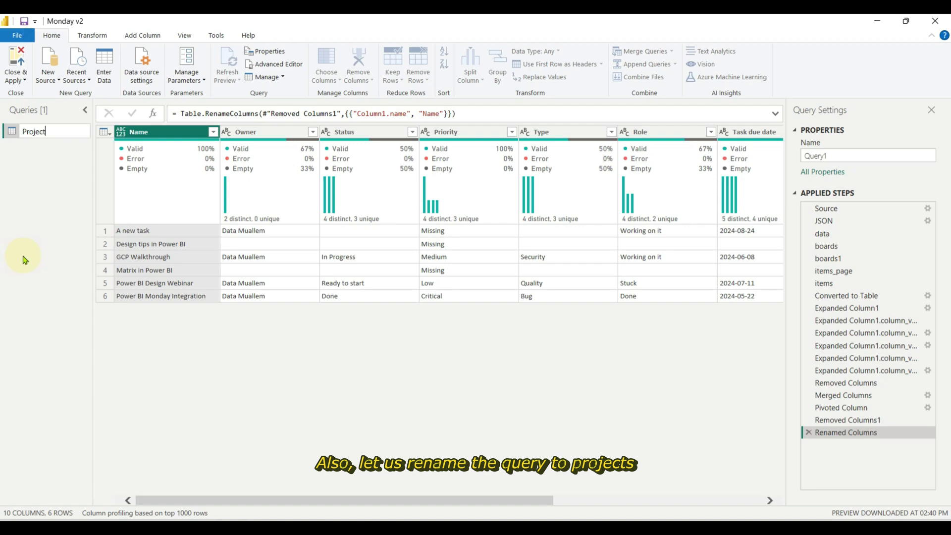
type("s")
key("Return")
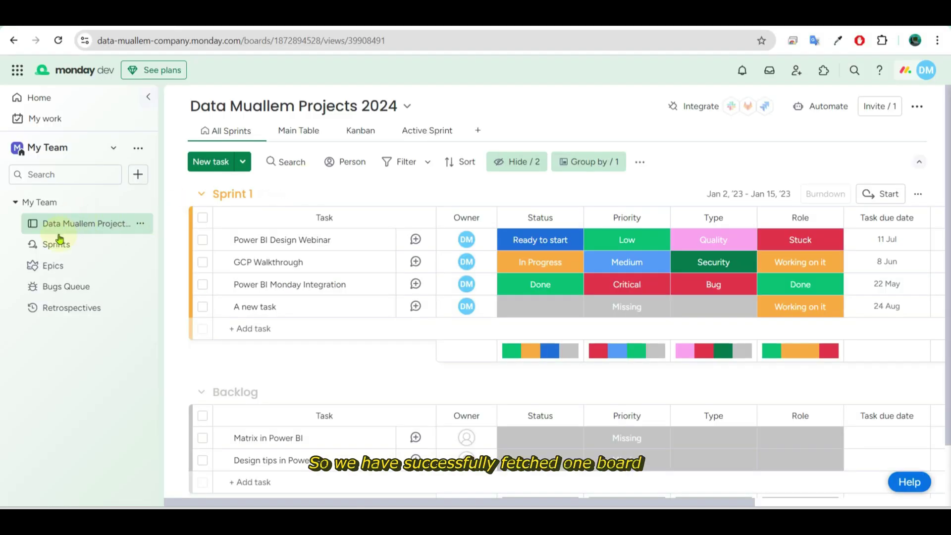
left_click(60, 265)
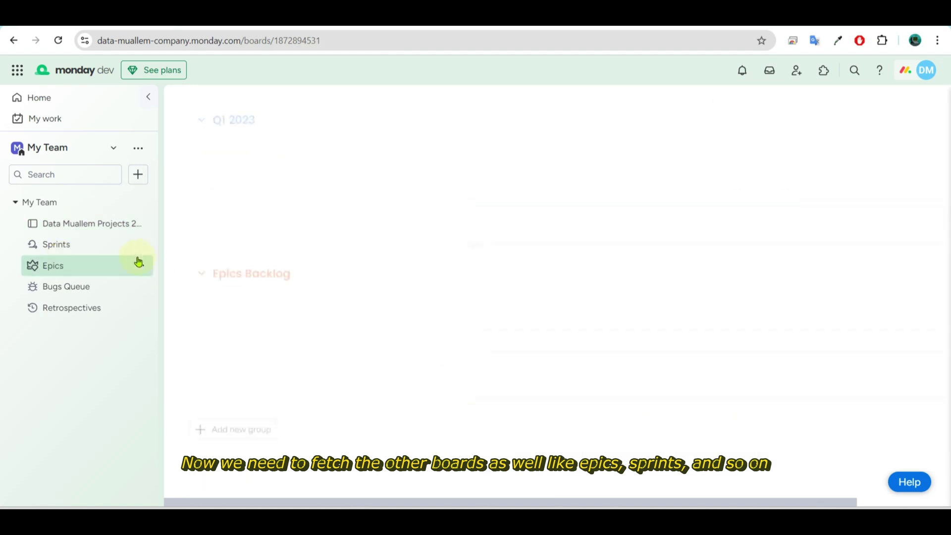
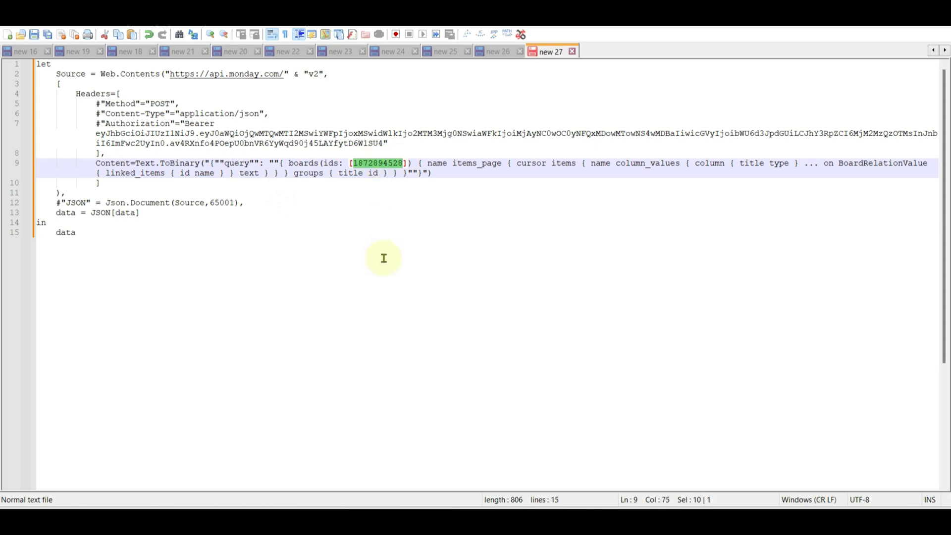
key("ctrl+v")
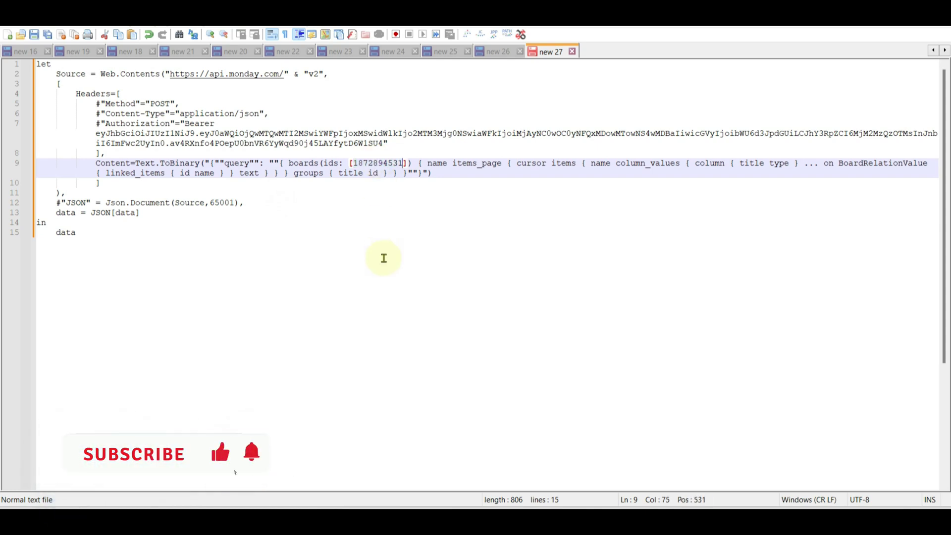
key("ctrl+a")
Step: Switch back to the Power Query Editor and add a new blank query for the Epics board
key("alt+Tab")
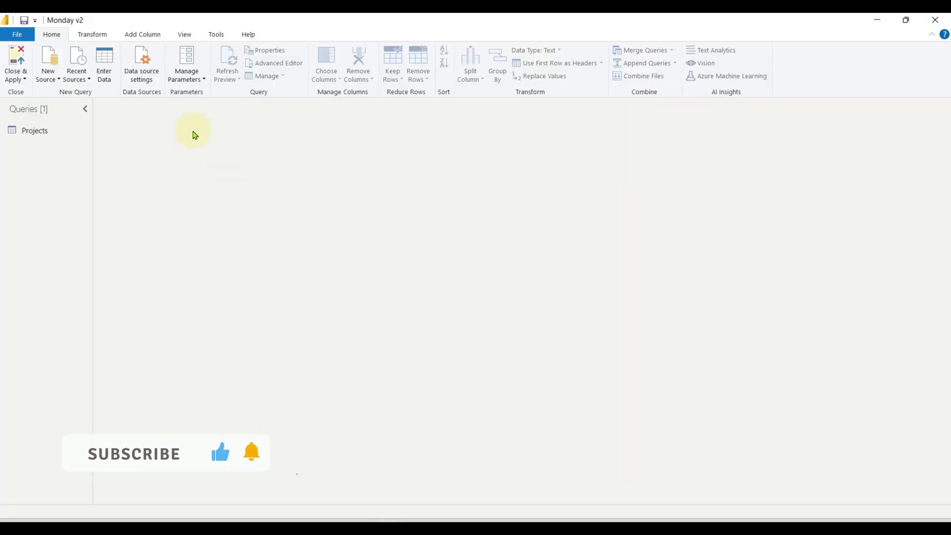
left_click(45, 80)
left_click(97, 268)
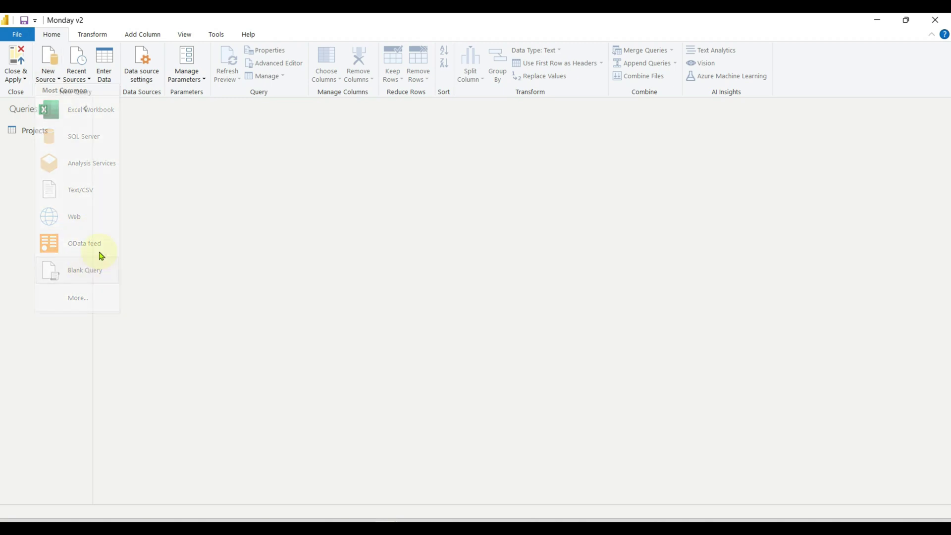
Step: Paste the Epics board's query script, including the API authorization token, as the new blank query's M code and apply it
left_click(274, 63)
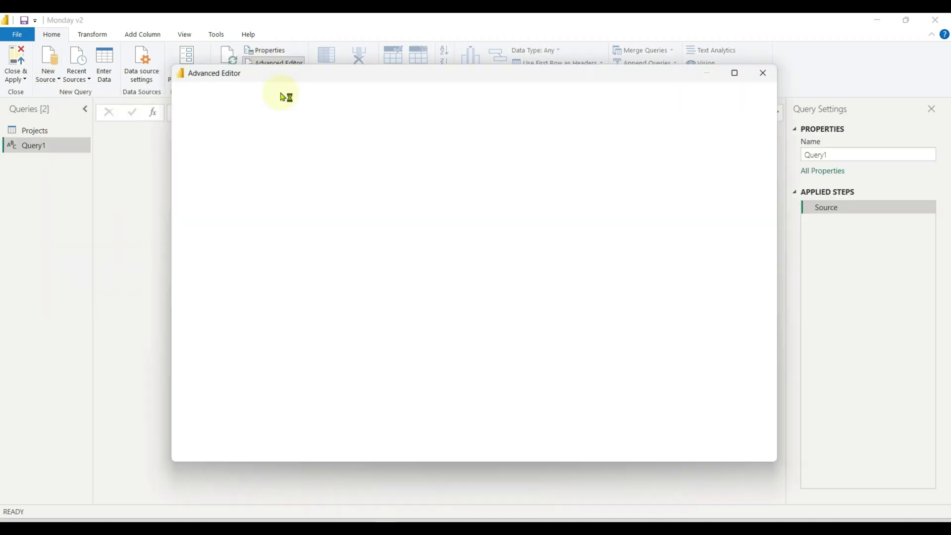
key("ctrl+v")
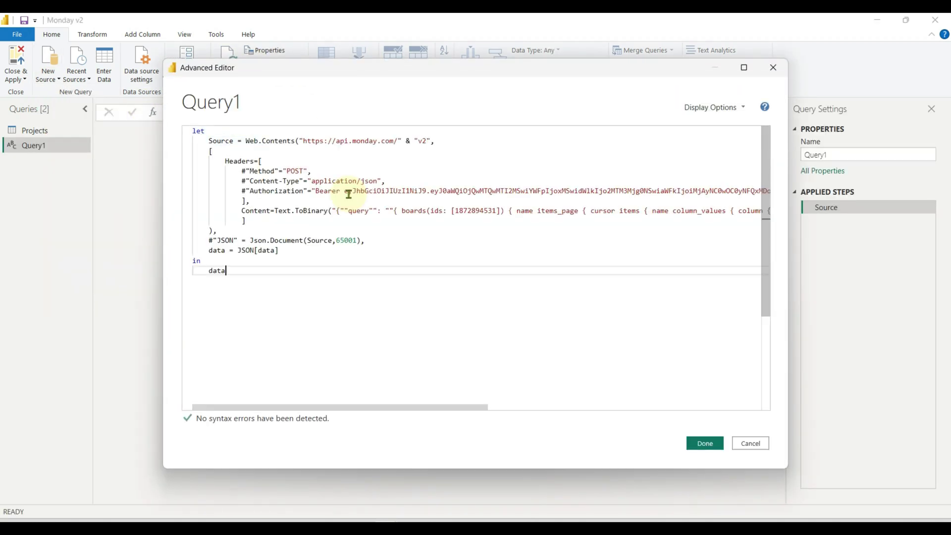
left_click(704, 443)
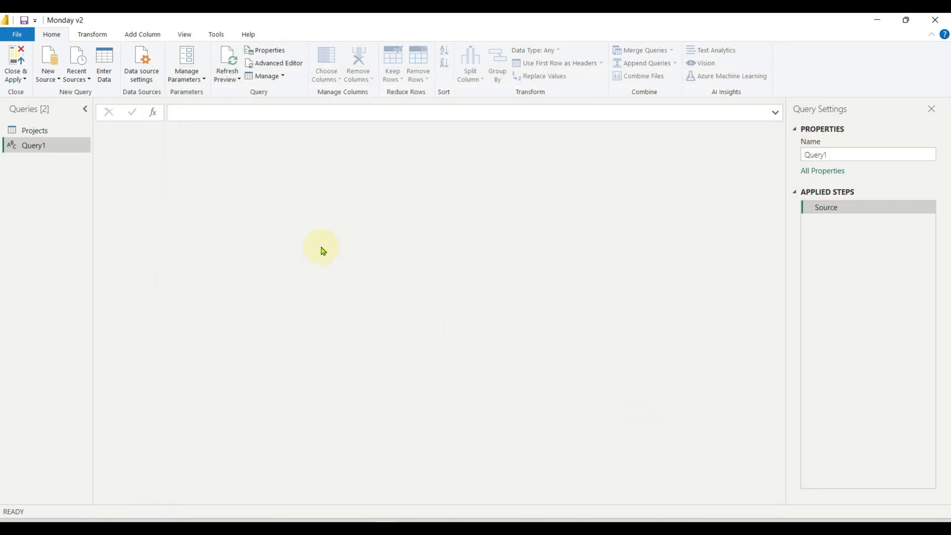
Step: Drill down through boards, its record, items_page and items, and convert the resulting list to a table with no delimiter
left_click(142, 133)
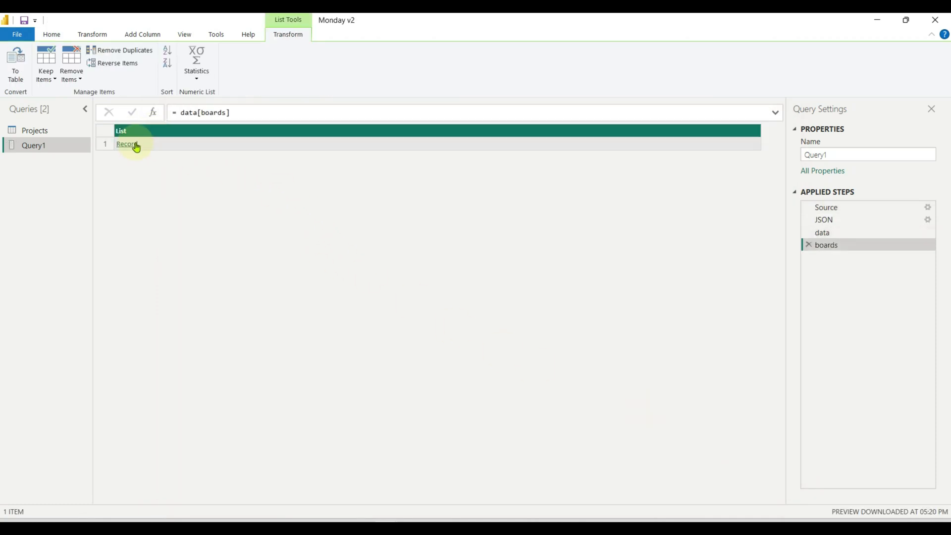
left_click(135, 145)
left_click(162, 144)
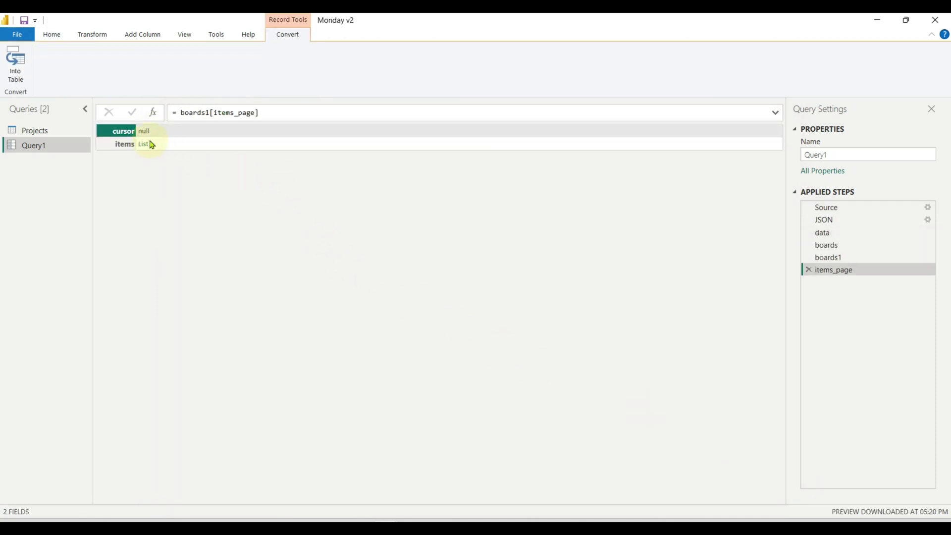
left_click(154, 143)
left_click(27, 76)
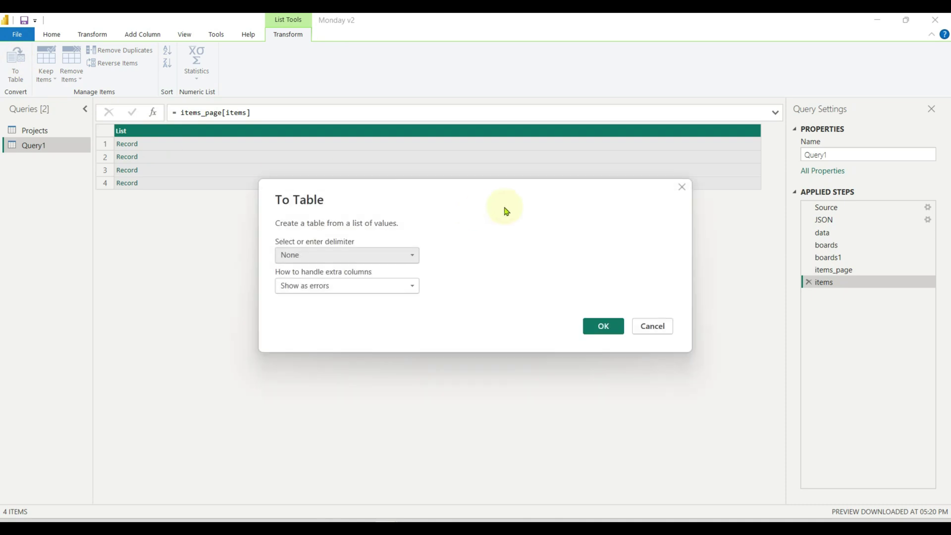
left_click(613, 323)
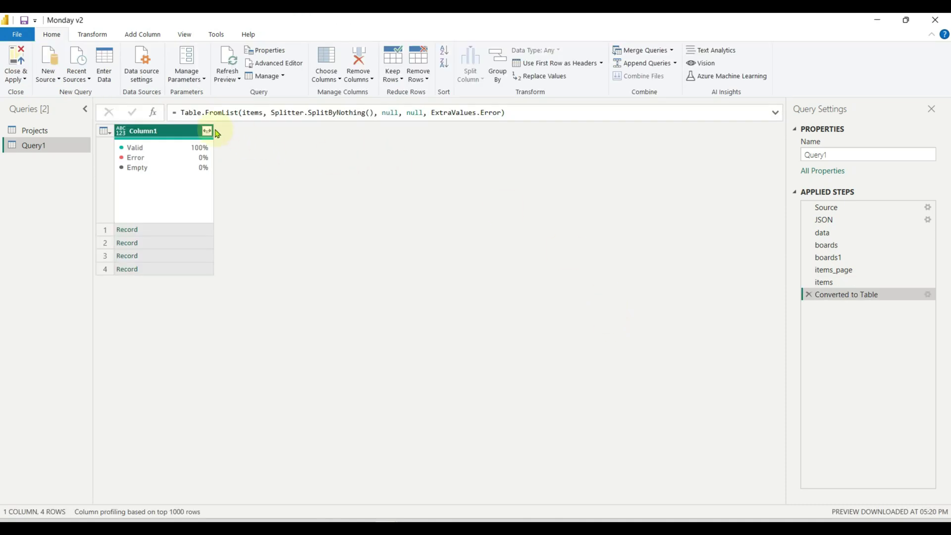
Step: Expand Column1 into its name and column_values fields, keeping the original column name as prefix
left_click(206, 130)
left_click(385, 251)
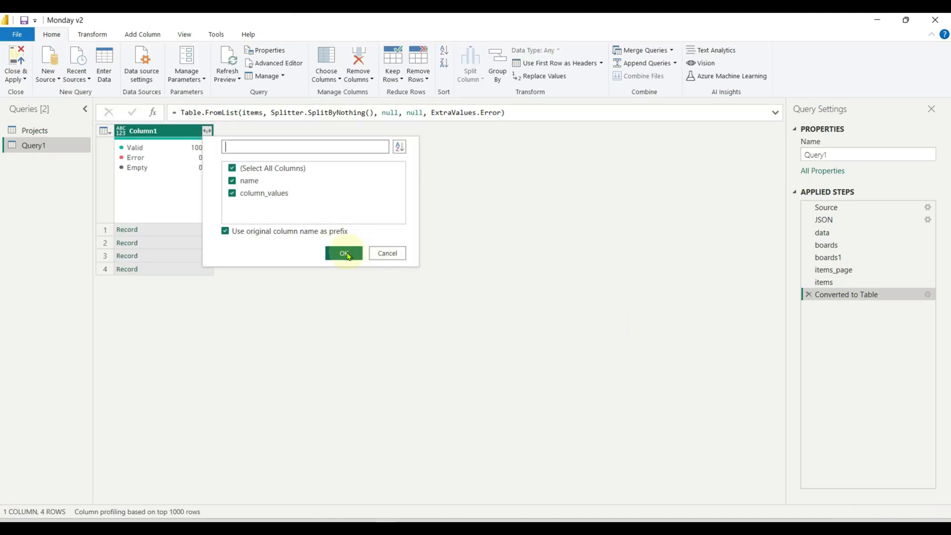
left_click(344, 253)
Step: Expand Column1.column_values to new rows, and expand its records into column, text and linked_items
left_click(330, 131)
left_click(299, 147)
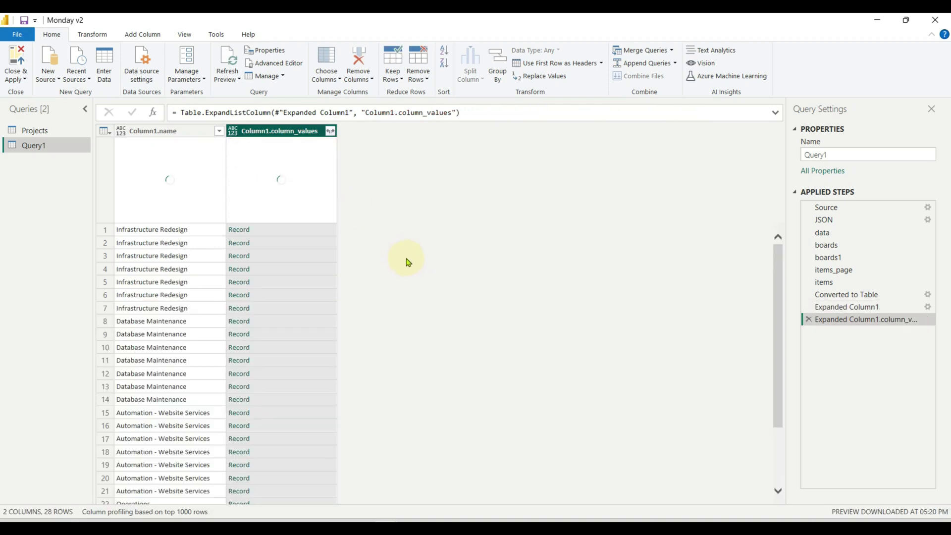
left_click(330, 131)
left_click(300, 251)
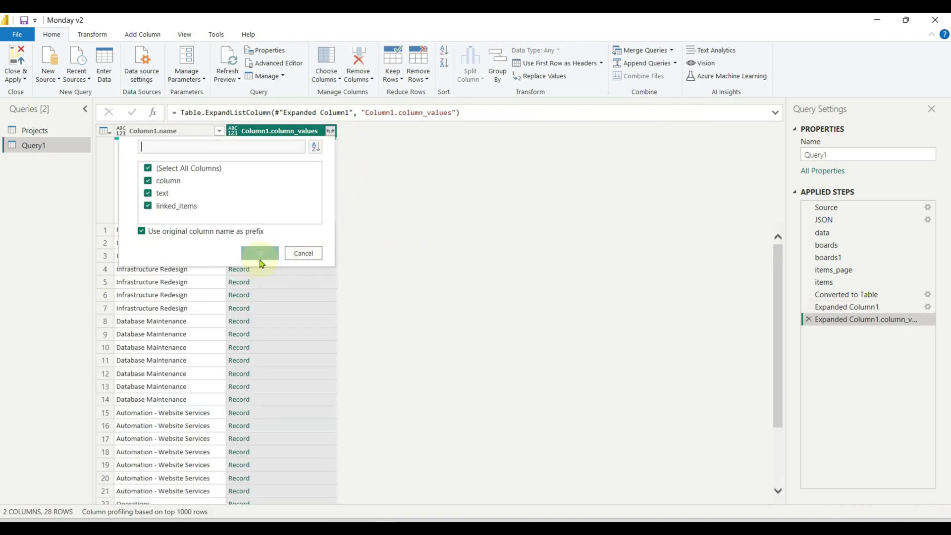
left_click(260, 253)
Step: Expand Column1.column_values.column into title and type, and remove the resulting type column
left_click(351, 131)
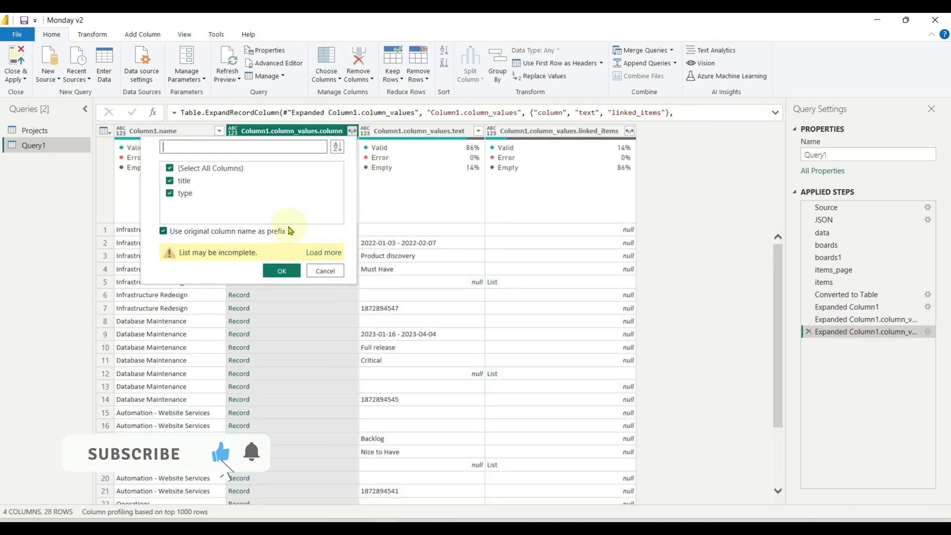
left_click(323, 252)
left_click(281, 253)
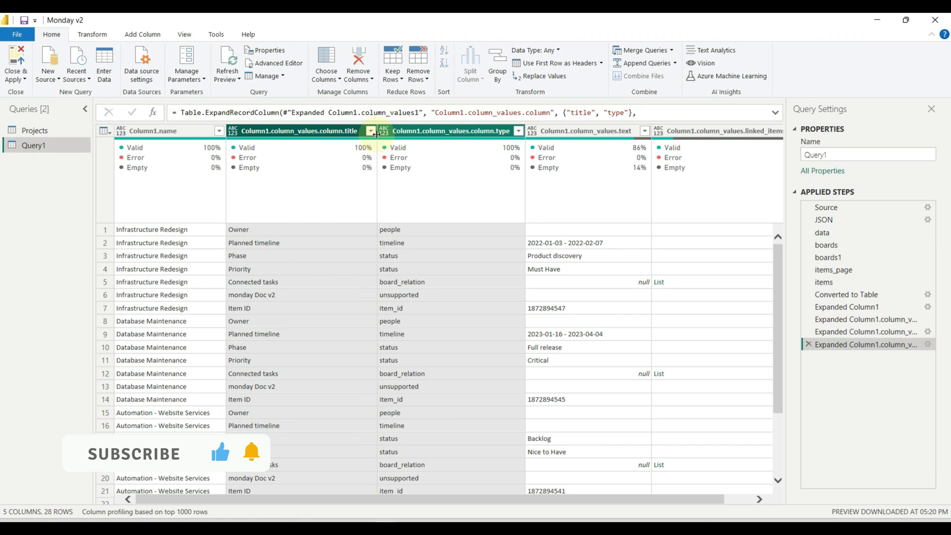
right_click(427, 133)
left_click(416, 132)
right_click(419, 133)
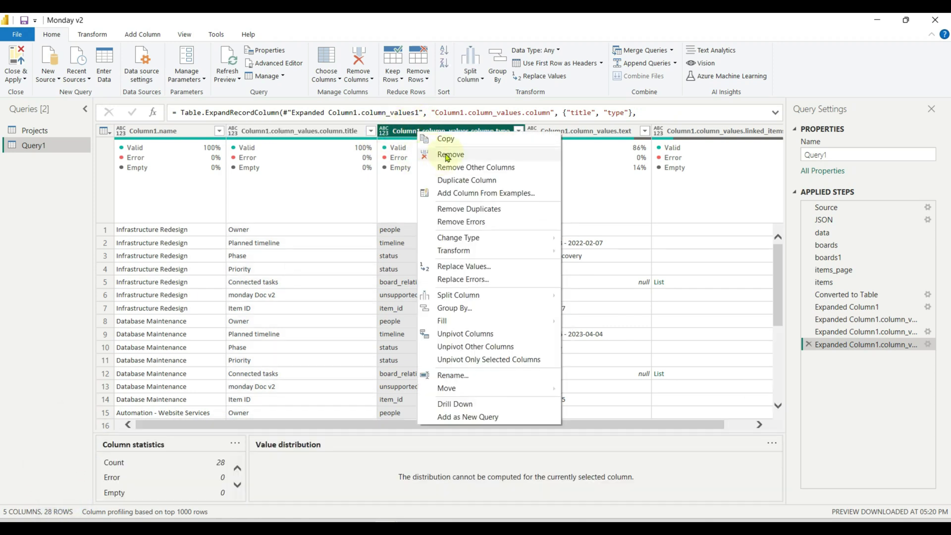
left_click(448, 156)
Step: Expand Column1.column_values.linked_items to new rows, and expand its records into id and name
left_click(648, 131)
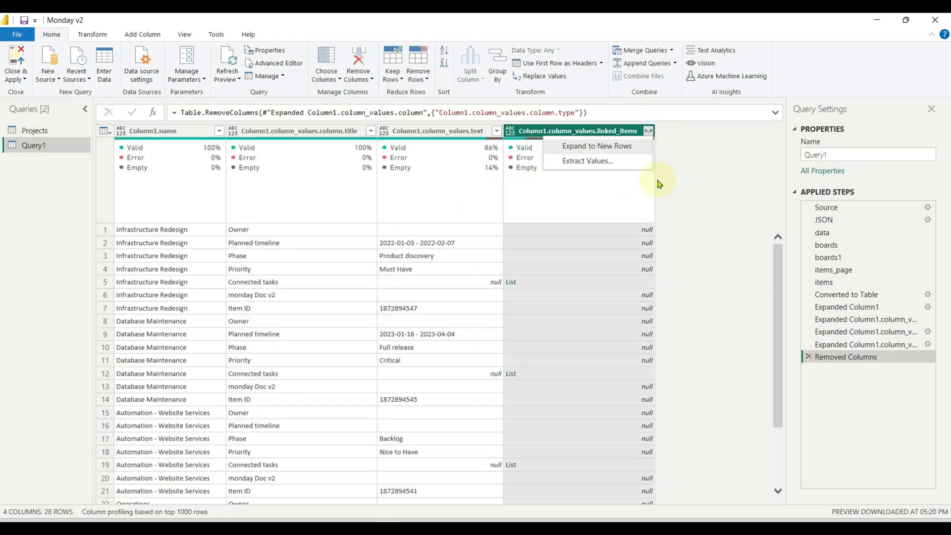
left_click(617, 149)
left_click(647, 131)
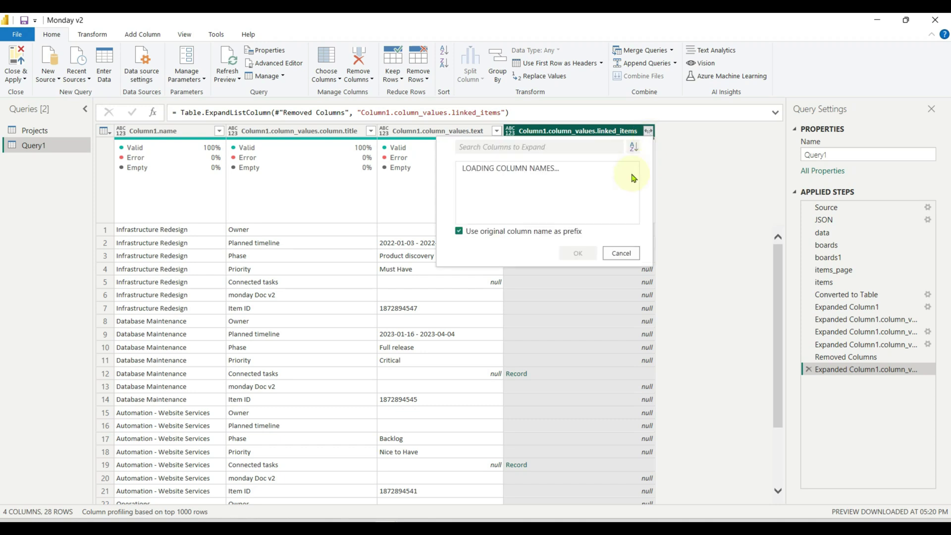
left_click(618, 253)
left_click(579, 254)
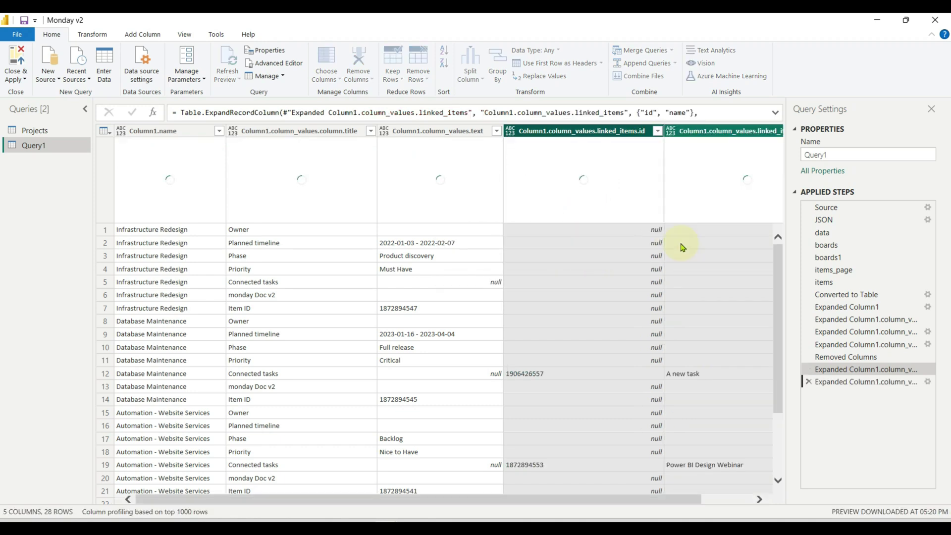
Step: Remove the Column1.column_values.linked_items.name column
left_click_drag(638, 499, 733, 501)
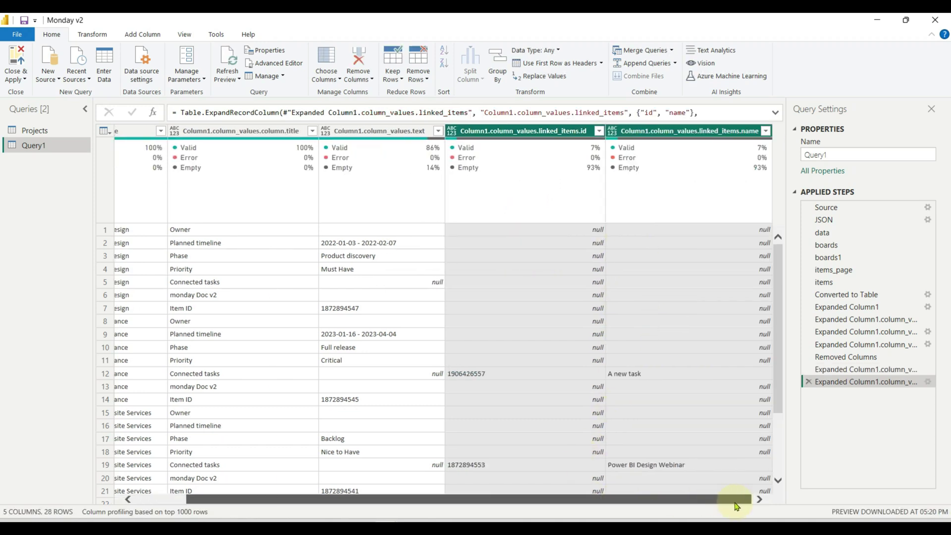
left_click(724, 132)
right_click(724, 133)
left_click(750, 157)
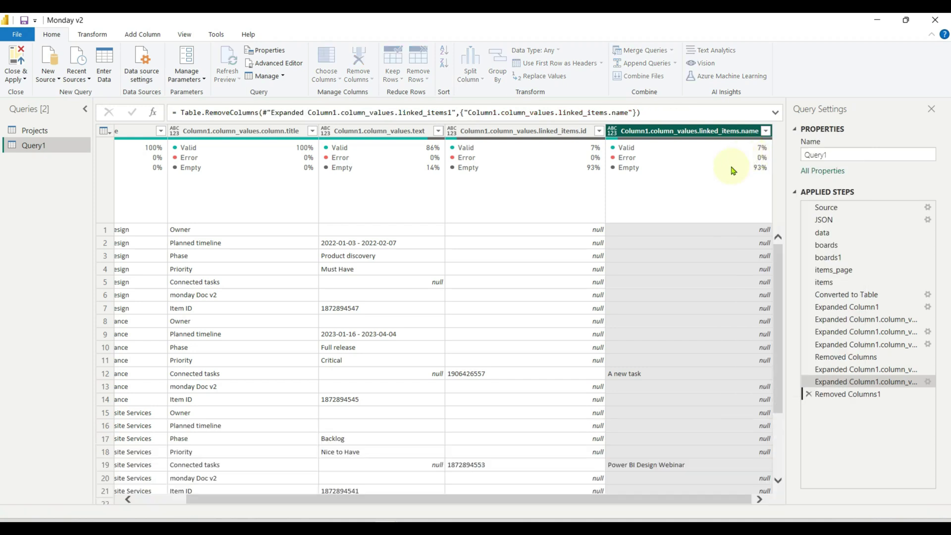
Step: Merge the Column1.column_values.text and linked_items.id columns without a separator into a column named Merged
left_click(436, 131)
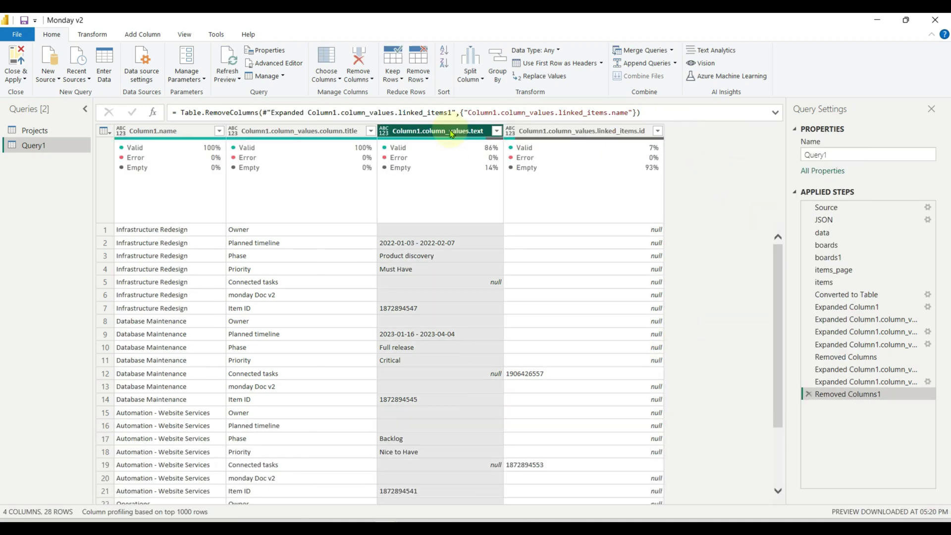
left_click(574, 131, "ctrl")
left_click(92, 34)
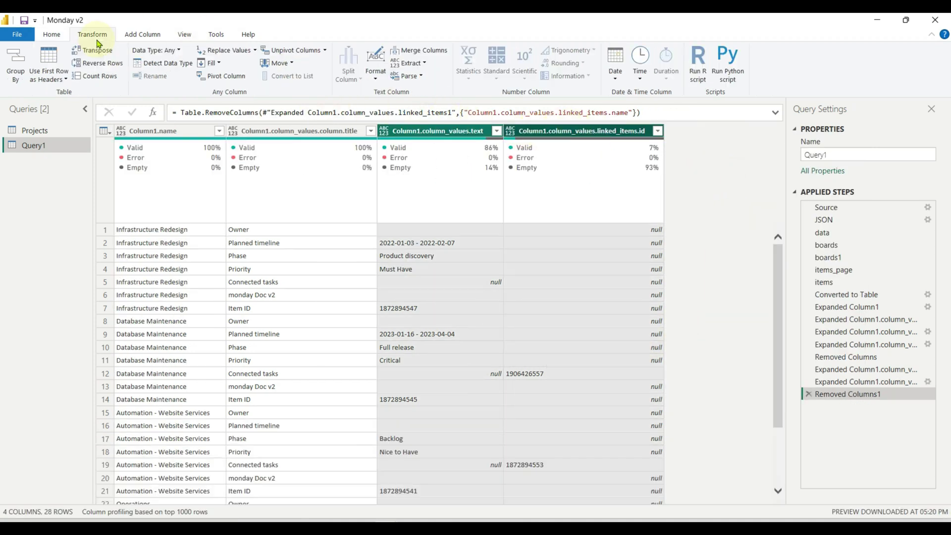
left_click(418, 51)
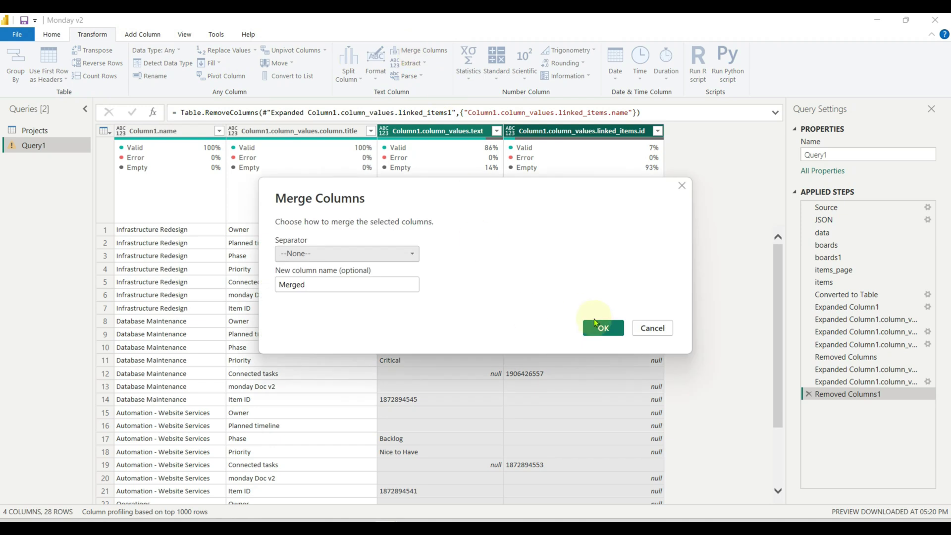
left_click(602, 325)
Step: Pivot Column1.column_values.column.title using Merged as the values column with the aggregate function Don't Aggregate
left_click(342, 131)
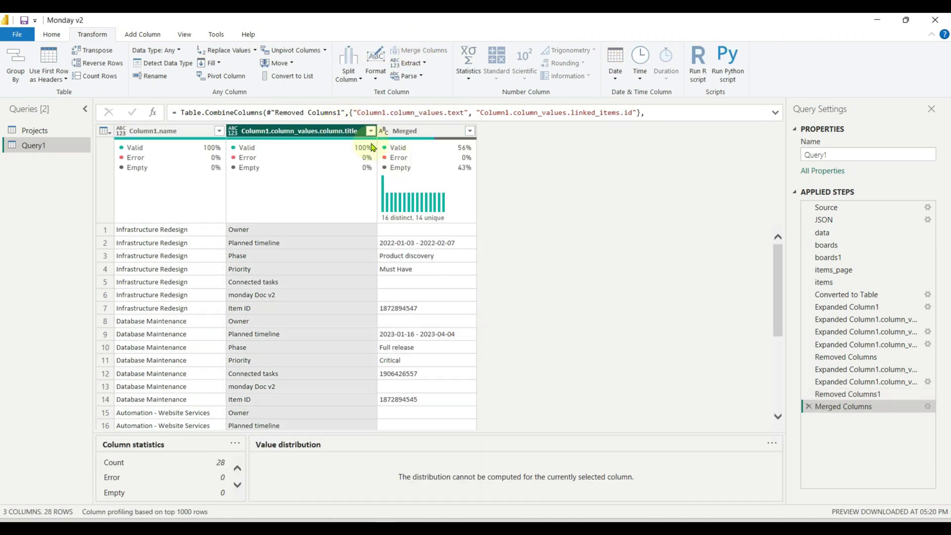
left_click(421, 131, "ctrl")
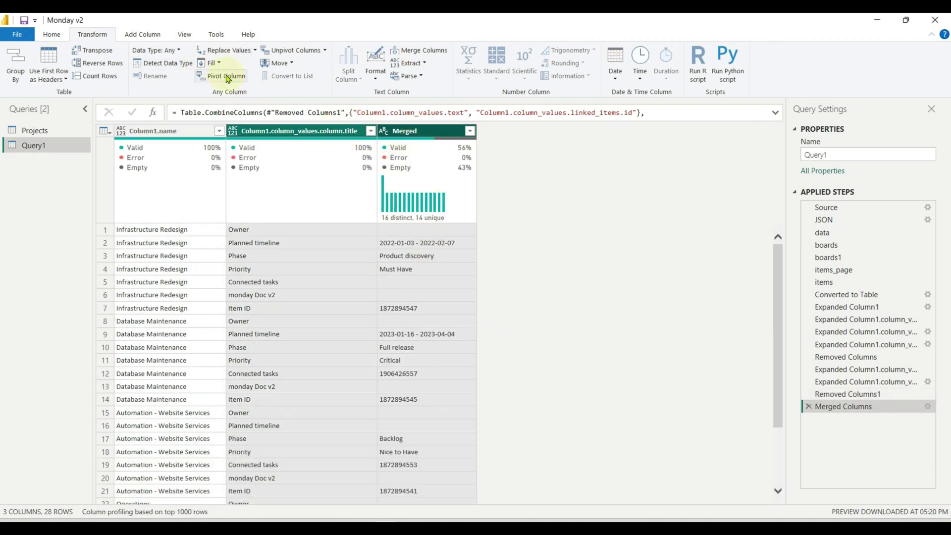
left_click(228, 75)
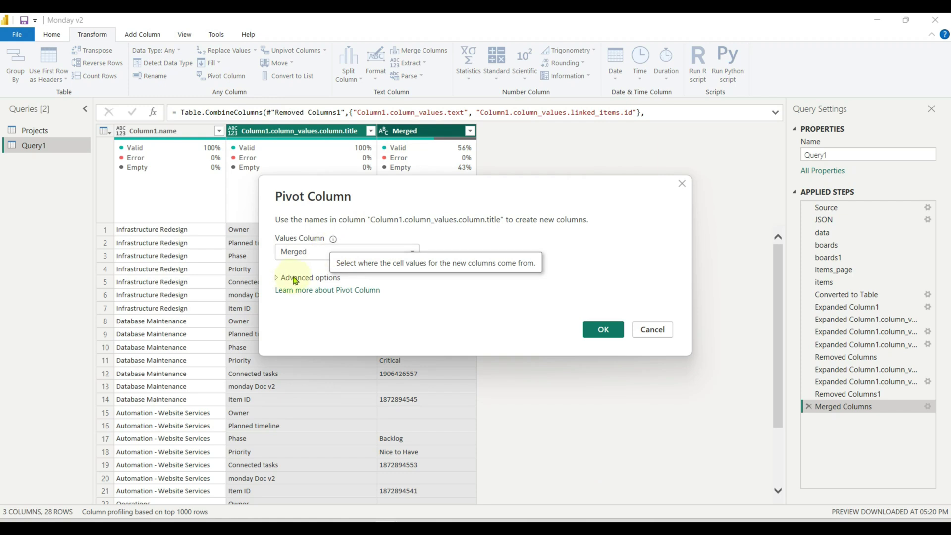
left_click(293, 278)
left_click(308, 304)
left_click(305, 379)
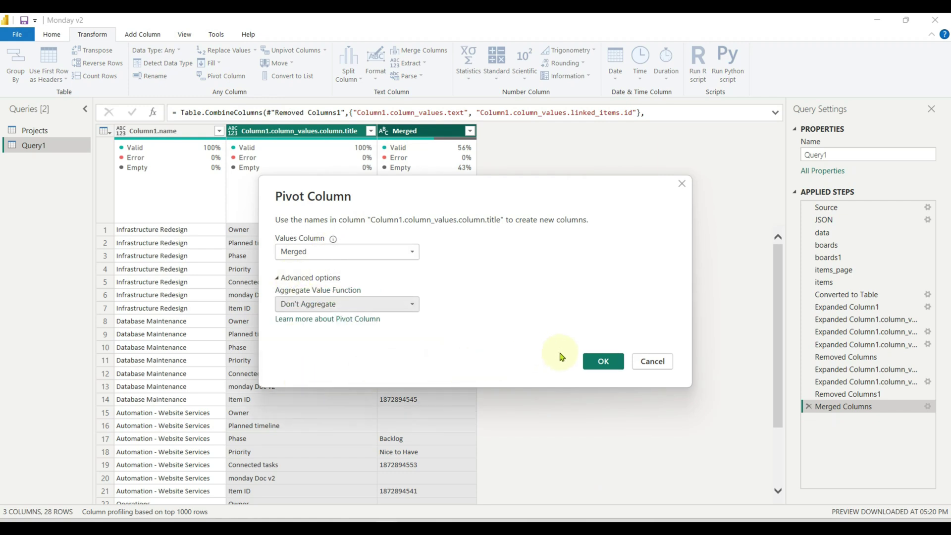
left_click(603, 361)
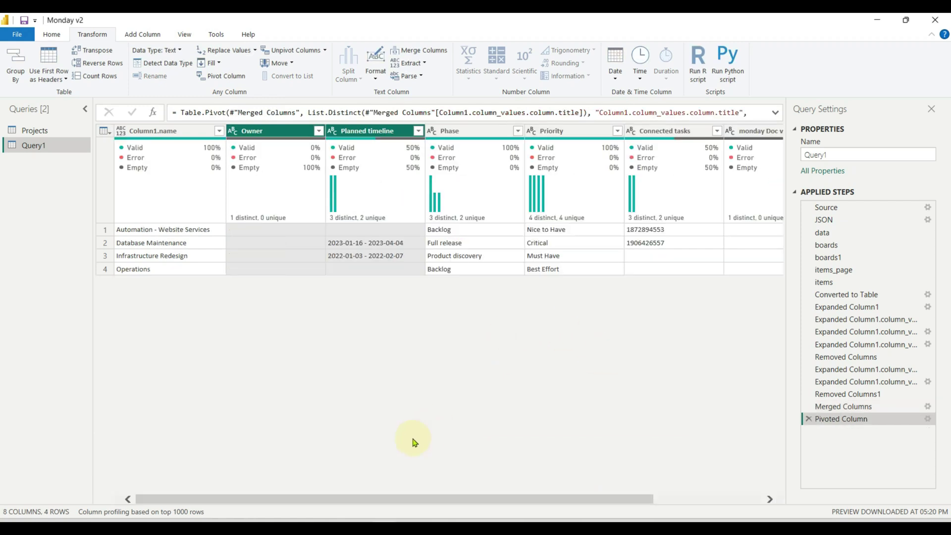
Step: Rename the pivoted query to Epics
left_click_drag(419, 495, 647, 516)
left_click_drag(421, 500, 229, 506)
double_click(43, 147)
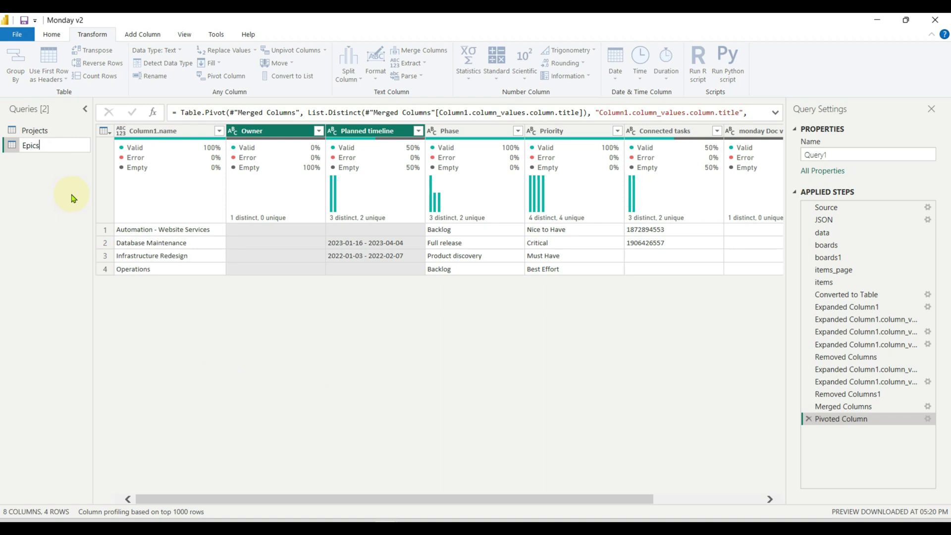
type("Epics")
key("Return")
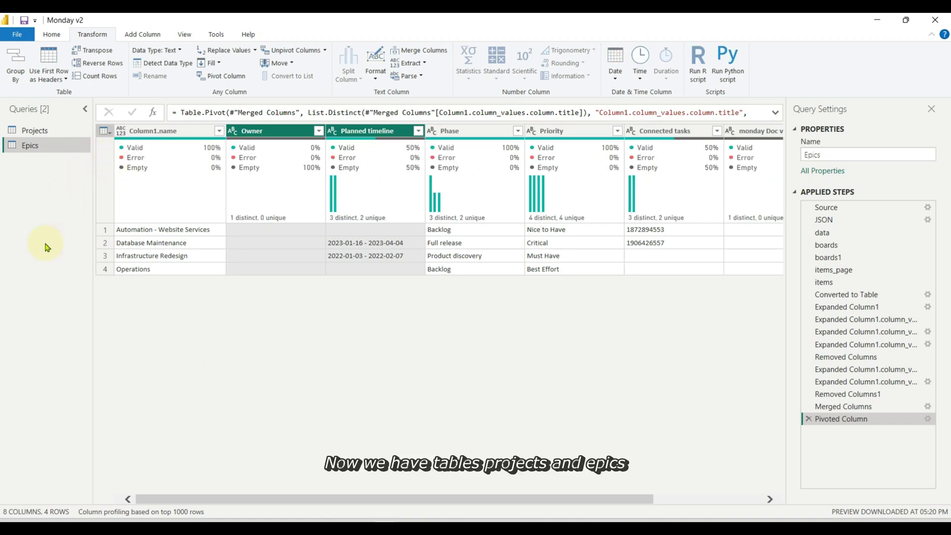
Step: Close the Power Query Editor applying the changes to load both tables, and open the model view
left_click(53, 36)
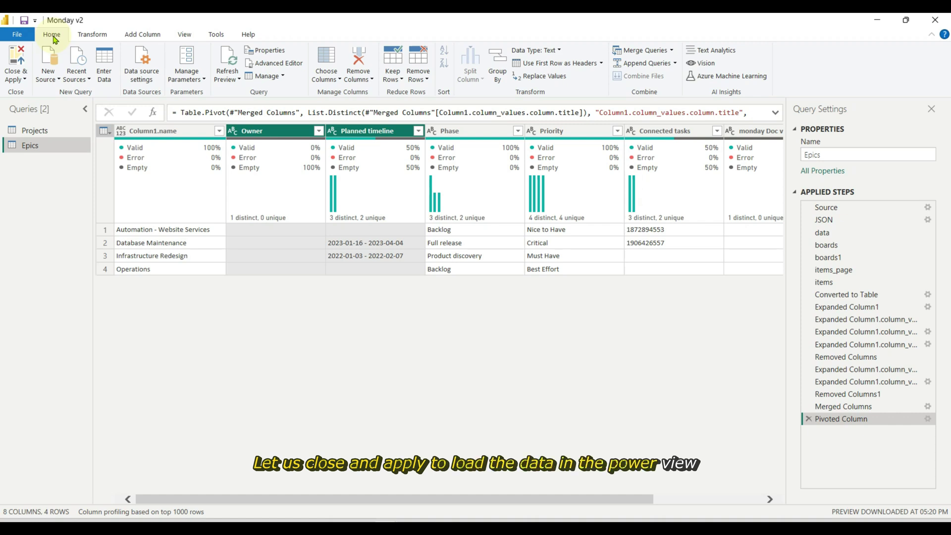
left_click(17, 56)
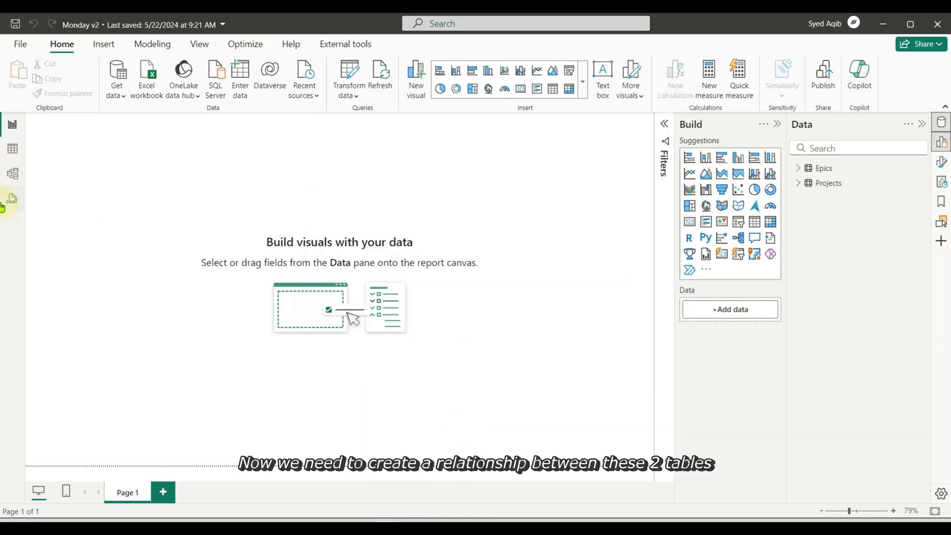
left_click(13, 173)
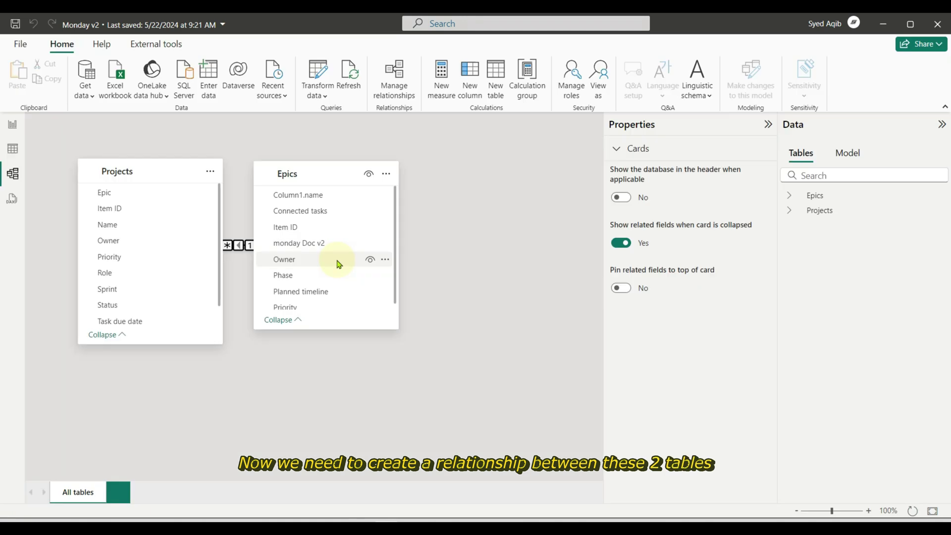
Step: Move the Epics table away from Projects in the model diagram, and delete the auto-generated relationship between them
left_click_drag(310, 171, 487, 169)
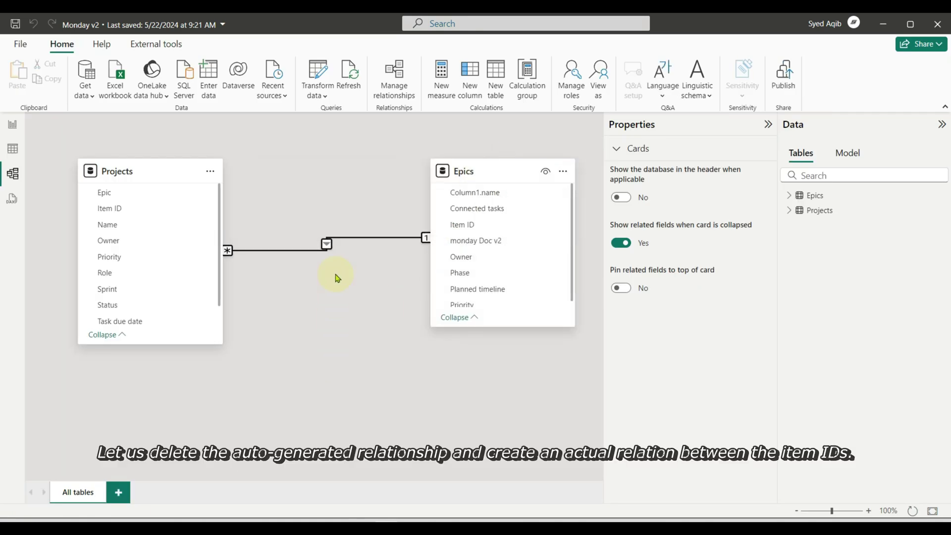
left_click(304, 251)
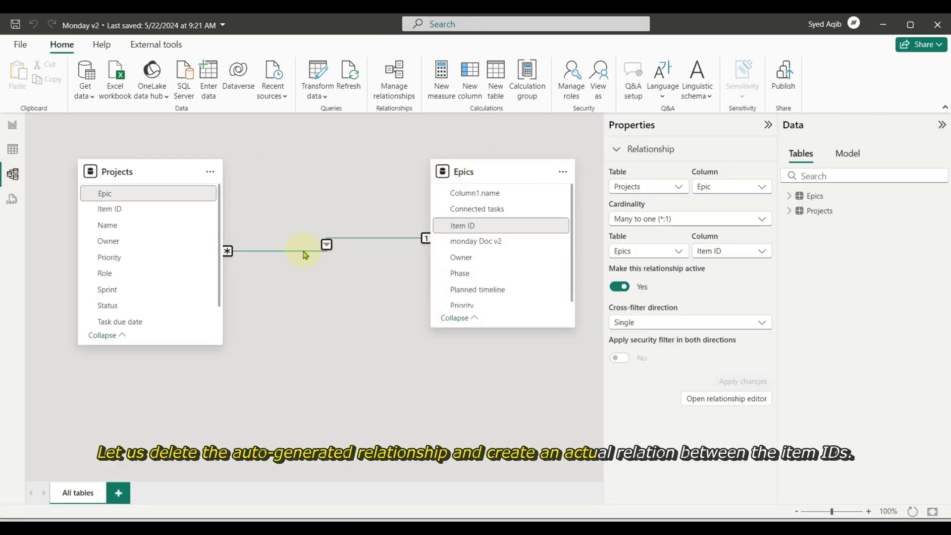
key("Delete")
key("Return")
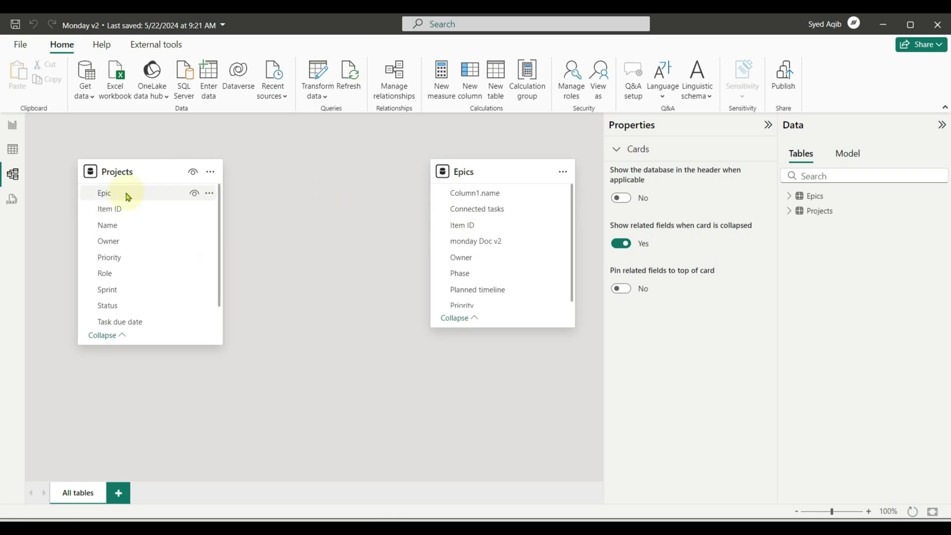
Step: Create an active many-to-one relationship from the Epic column of Projects to the Item ID column of Epics, with single cross-filter direction
left_click_drag(124, 194, 441, 226)
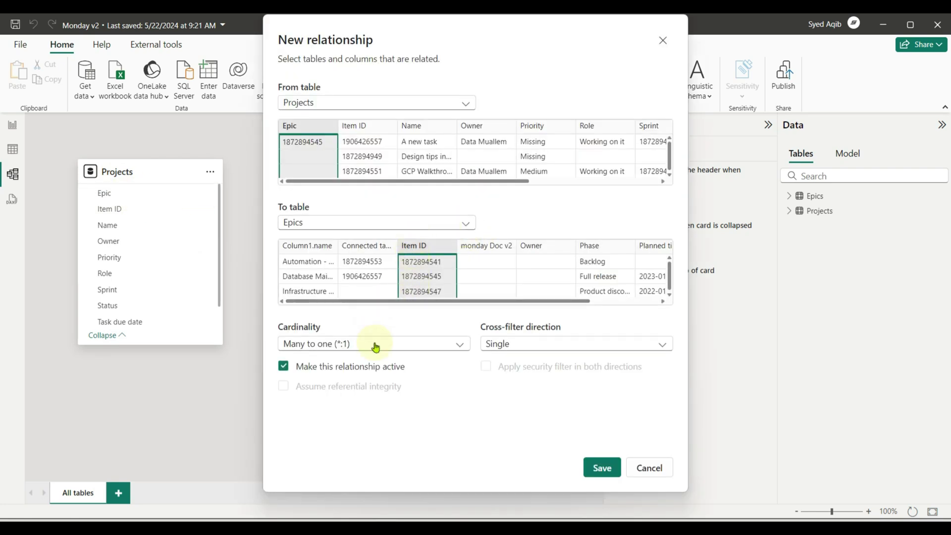
left_click(600, 469)
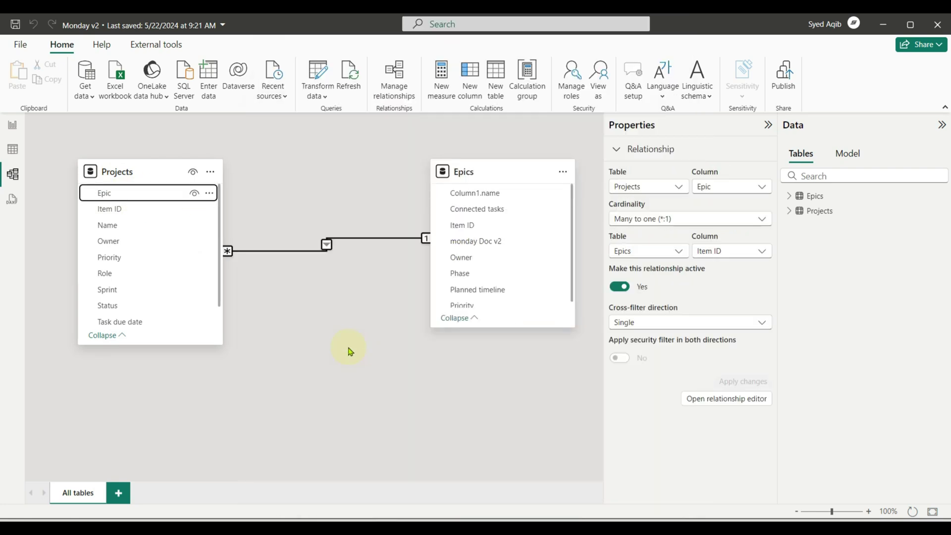
left_click(319, 333)
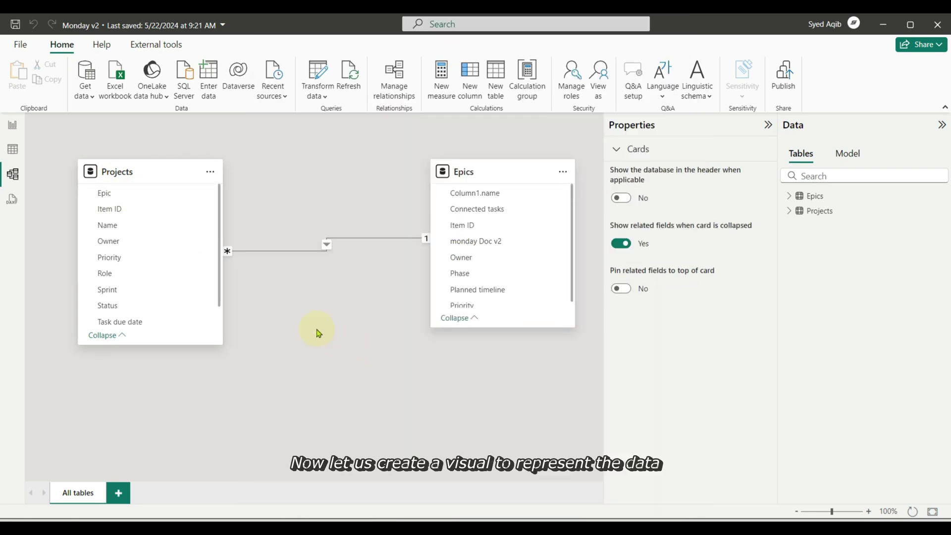
Step: Build a table visual on the report page from Projects Item ID and Name plus Epics Column1.name, enlarged and moved towards the page's middle
left_click(11, 126)
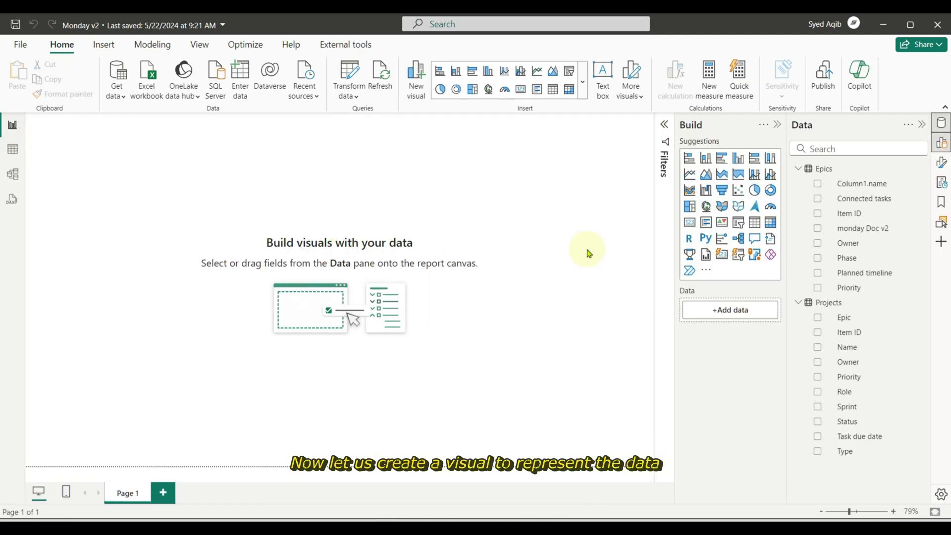
left_click(817, 332)
left_click(818, 347)
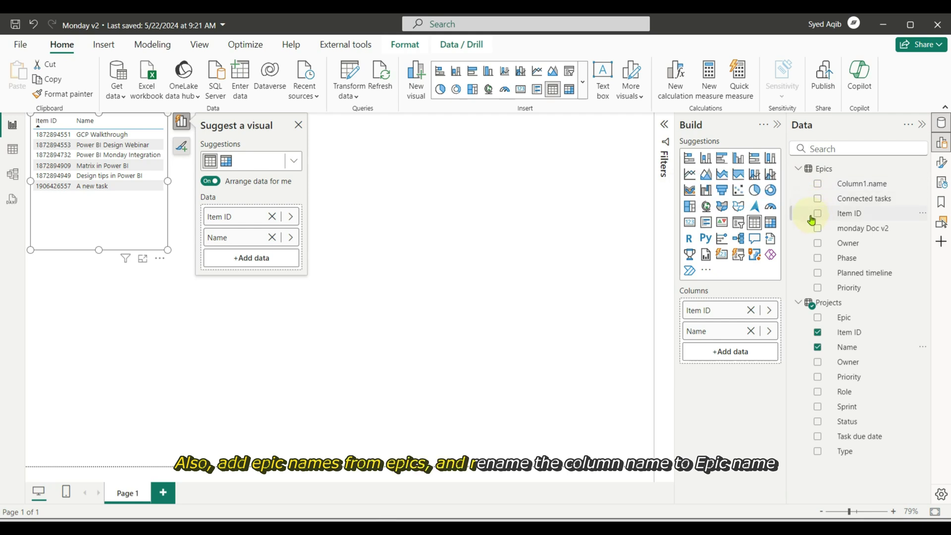
left_click(793, 191)
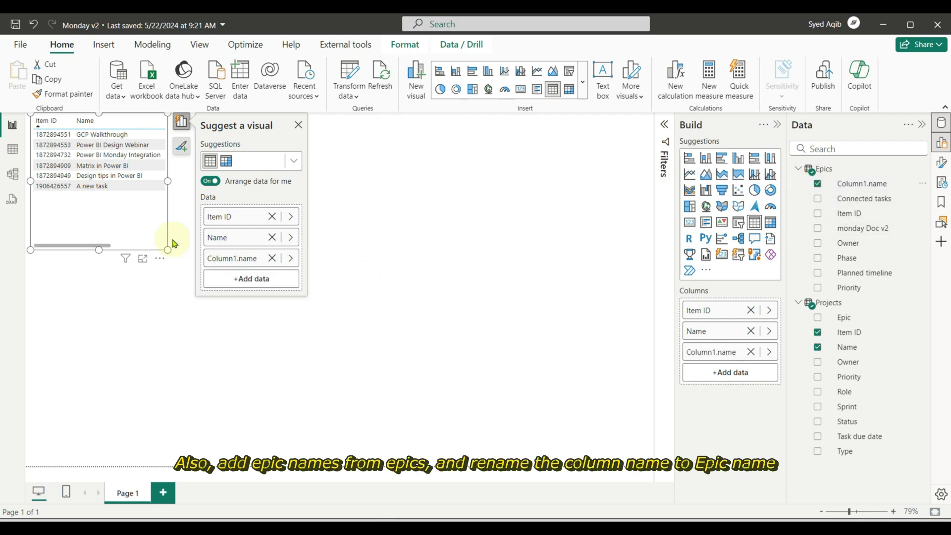
left_click_drag(168, 249, 328, 317)
left_click_drag(261, 263, 397, 335)
Step: Rename the Column1.name field of the Epics table to Epic Name
left_click(758, 376)
double_click(856, 184)
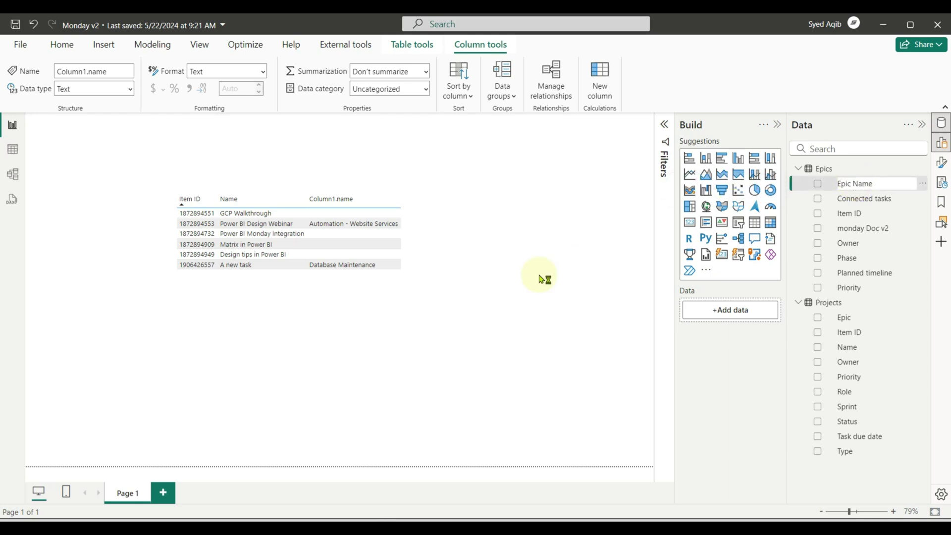
key("Return")
left_click(327, 287)
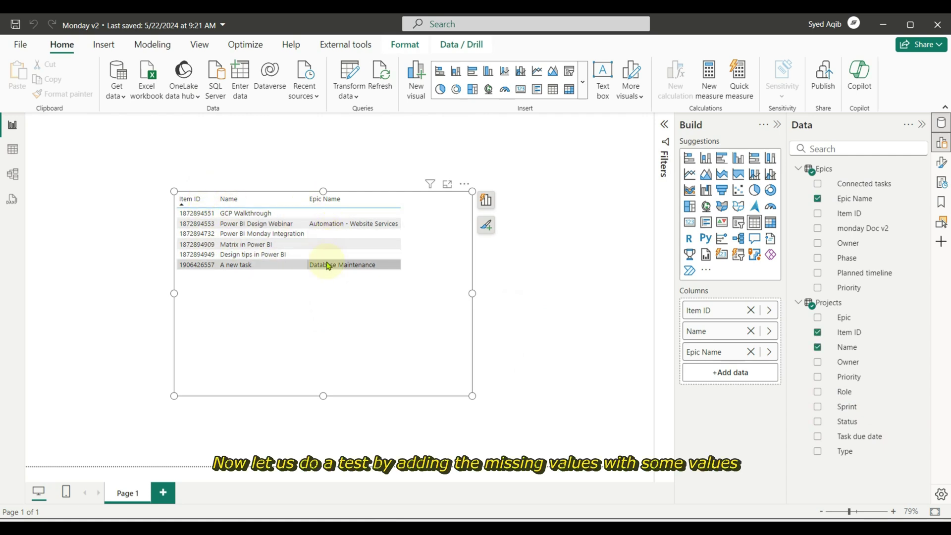
Step: Switch to the monday.com projects board and assign the epics Infrastructure Redesign to GCP Walkthrough and Database Maintenance to Power BI Monday Integration
key("alt+Tab")
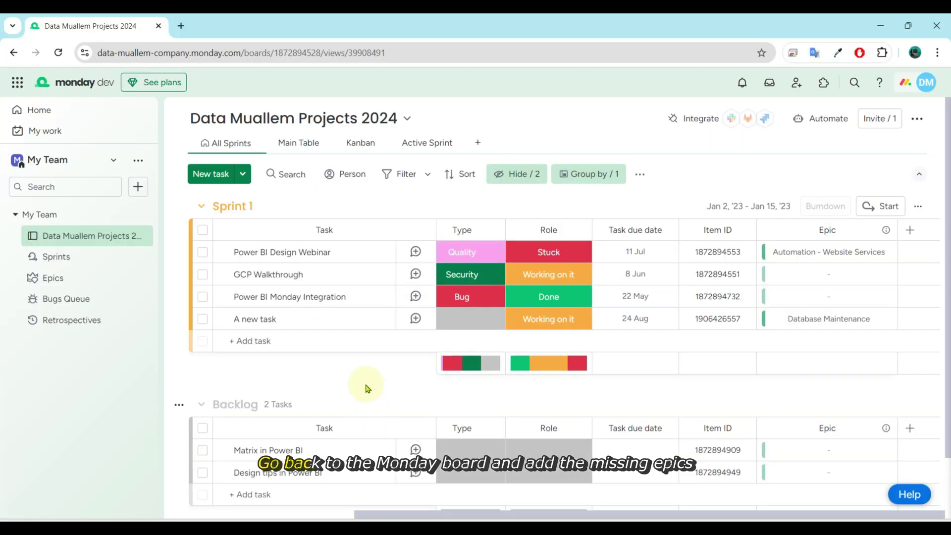
left_click(826, 275)
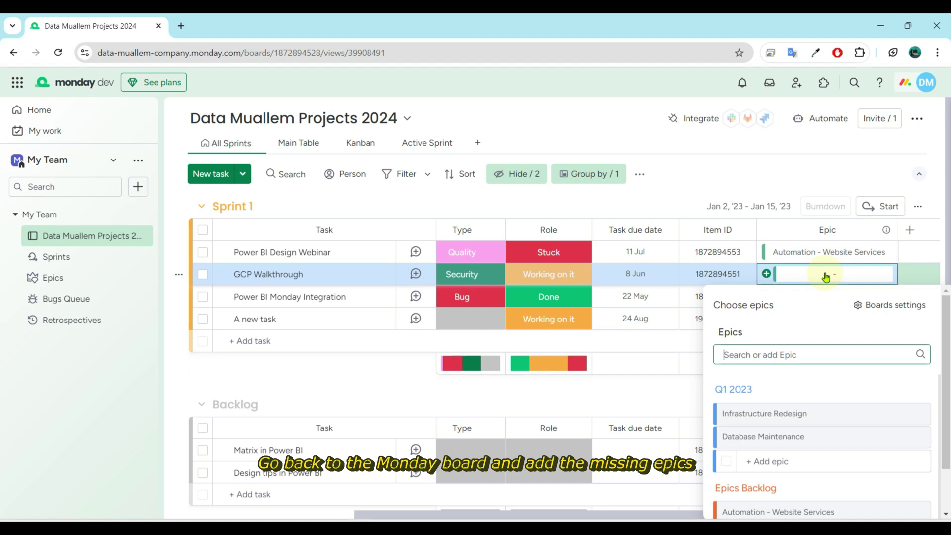
left_click(793, 417)
left_click(834, 298)
scroll(788, 437, "down", 3)
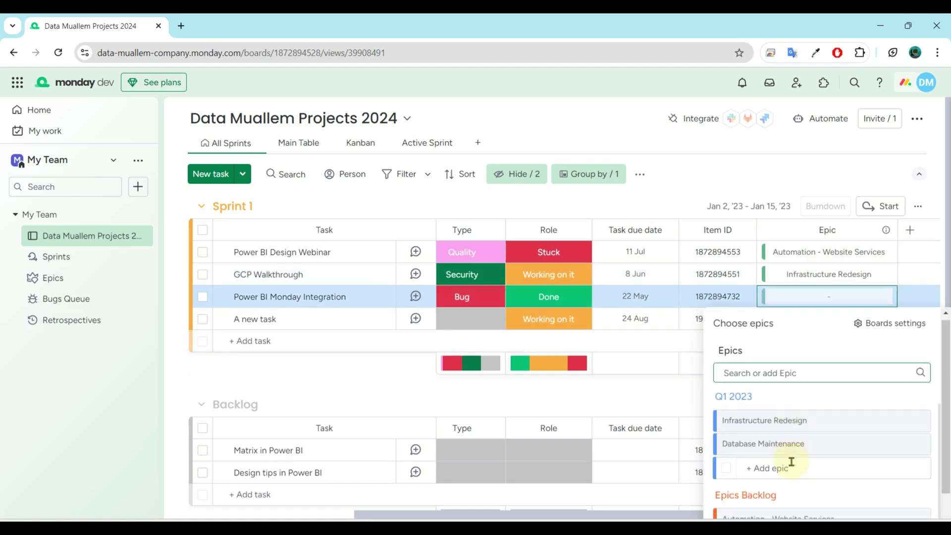
left_click(779, 395)
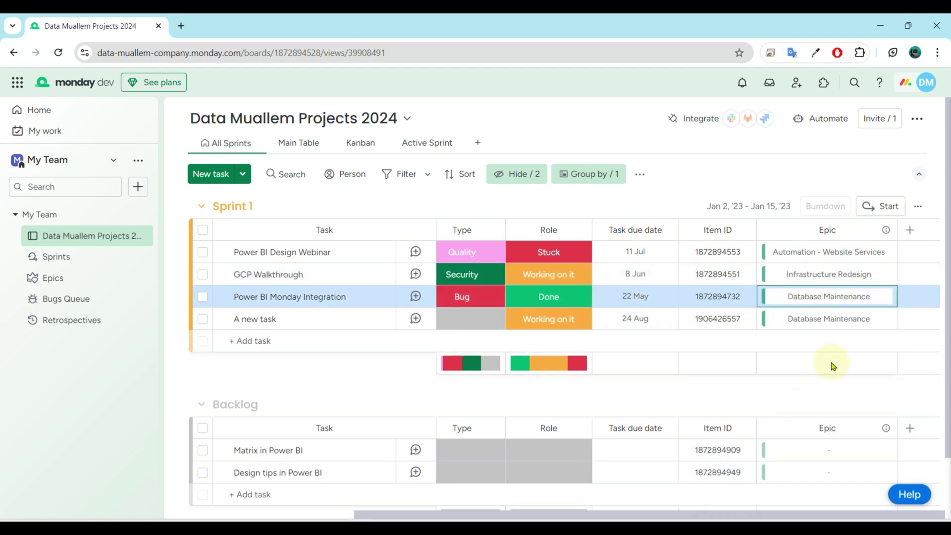
Step: Assign the epics Infrastructure Redesign to Matrix in Power BI and Operations to Design tips in Power BI, and return to the Power BI report
scroll(832, 367, "down", 1)
left_click(824, 393)
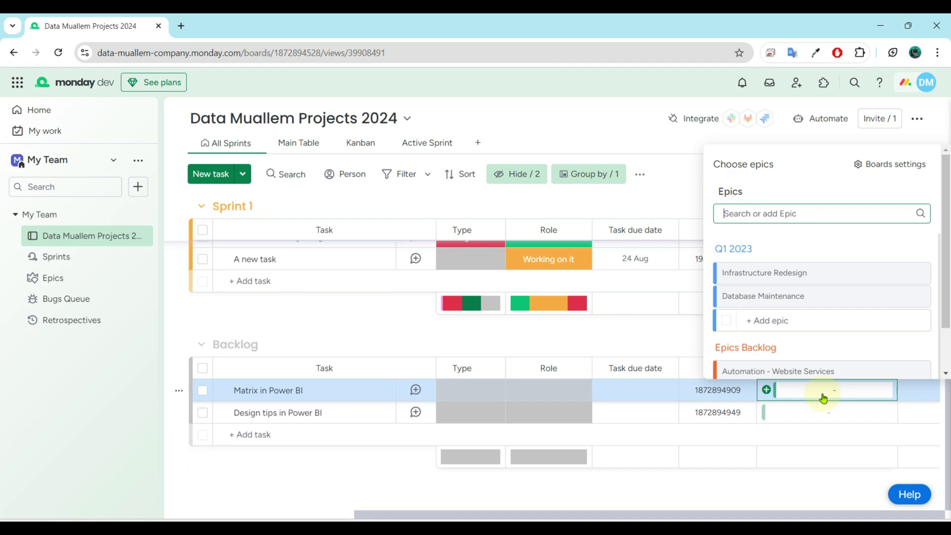
left_click(769, 282)
left_click(813, 411)
left_click(774, 295)
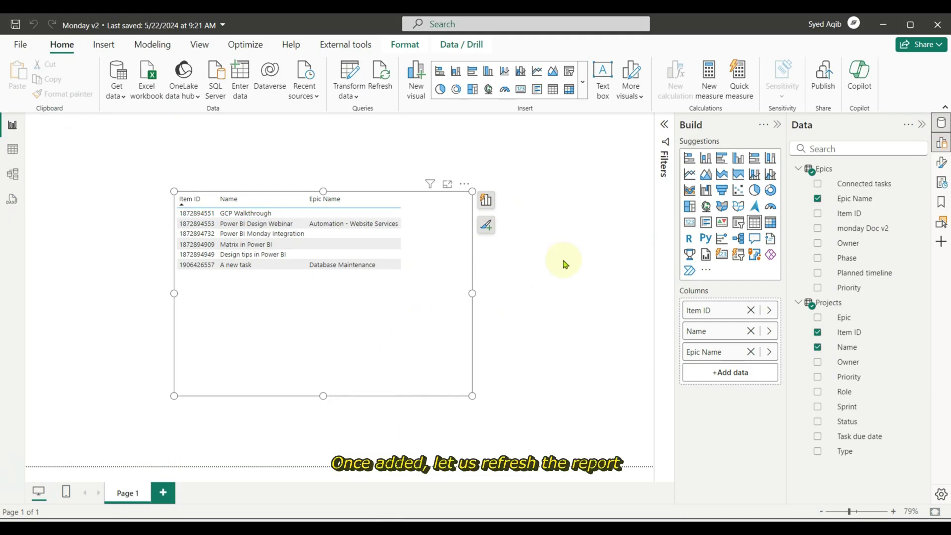
left_click(535, 190)
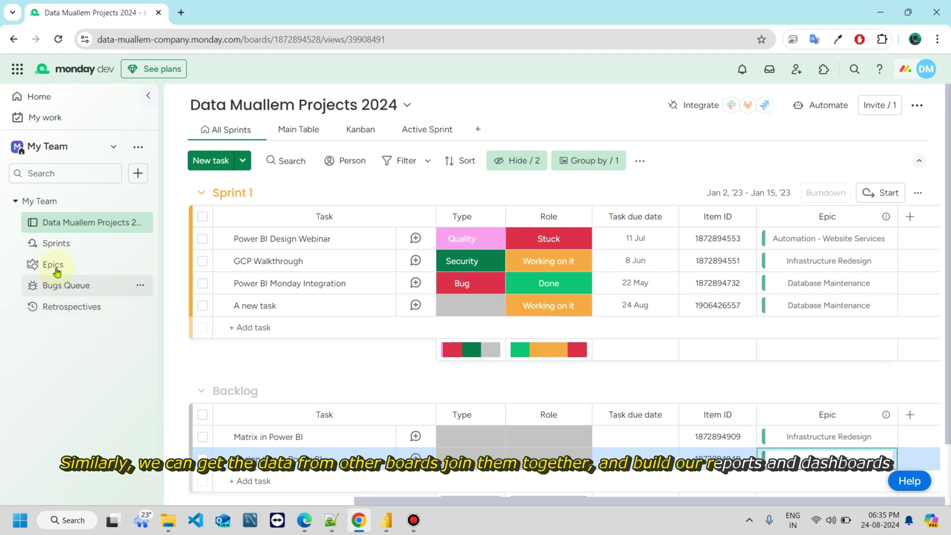
Step: Switch to monday.com and examine the board IDs in the web addresses of the projects, Sprints and Epics boards
double_click(305, 41)
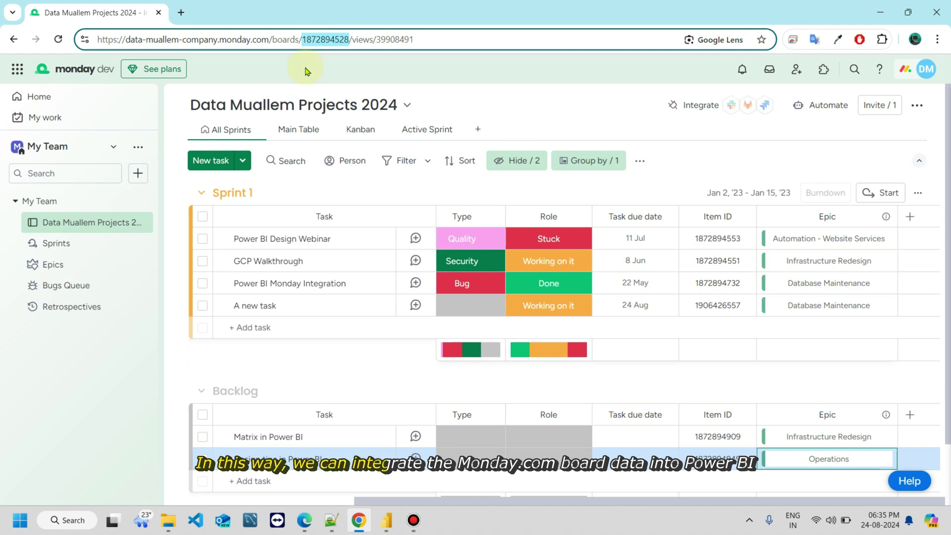
left_click(70, 244)
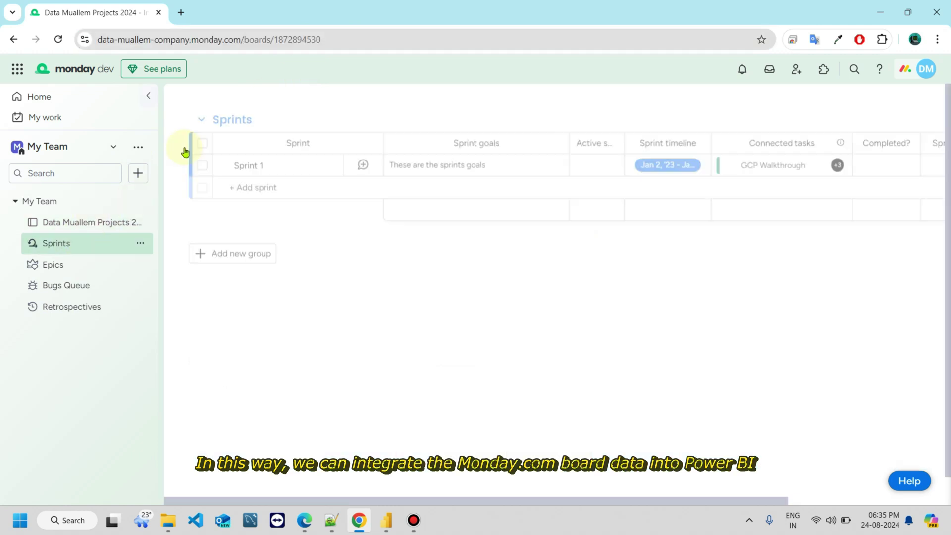
double_click(305, 40)
left_click(64, 264)
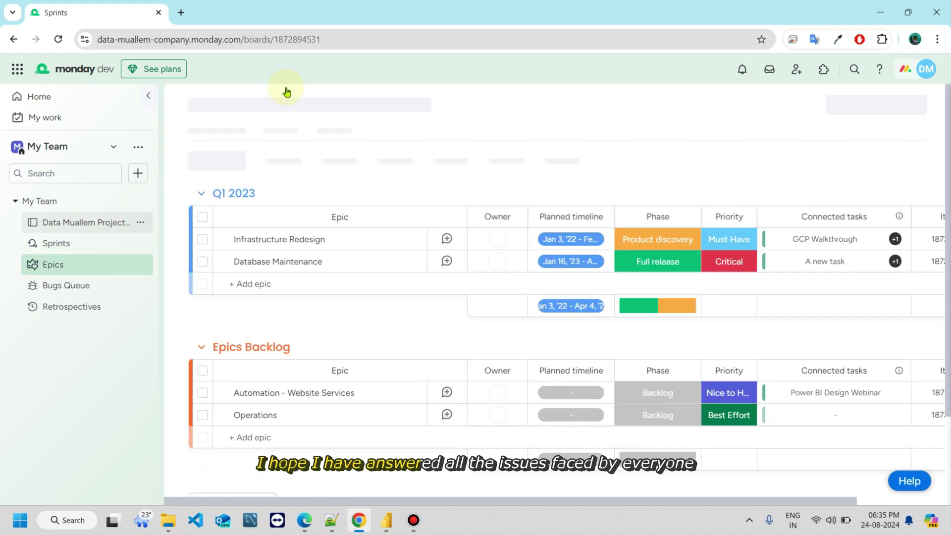
double_click(306, 38)
left_click(312, 80)
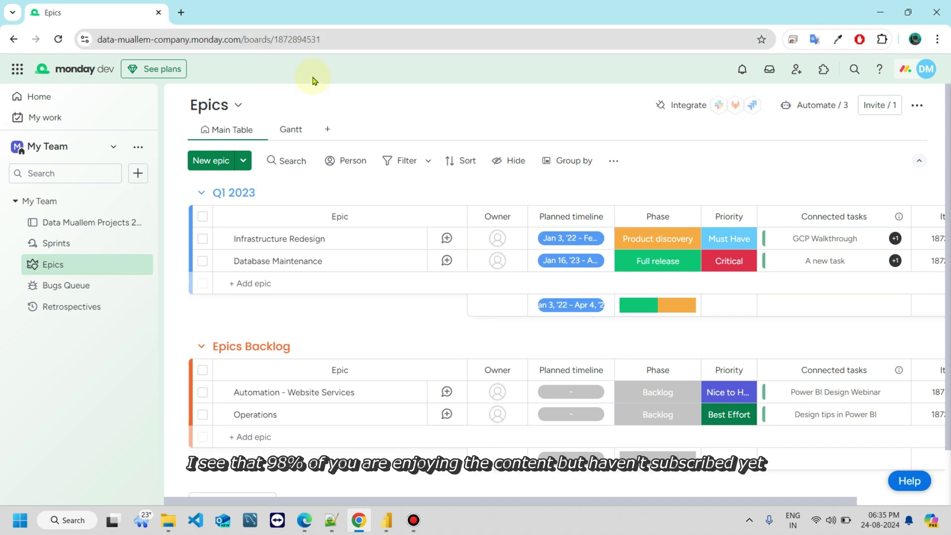